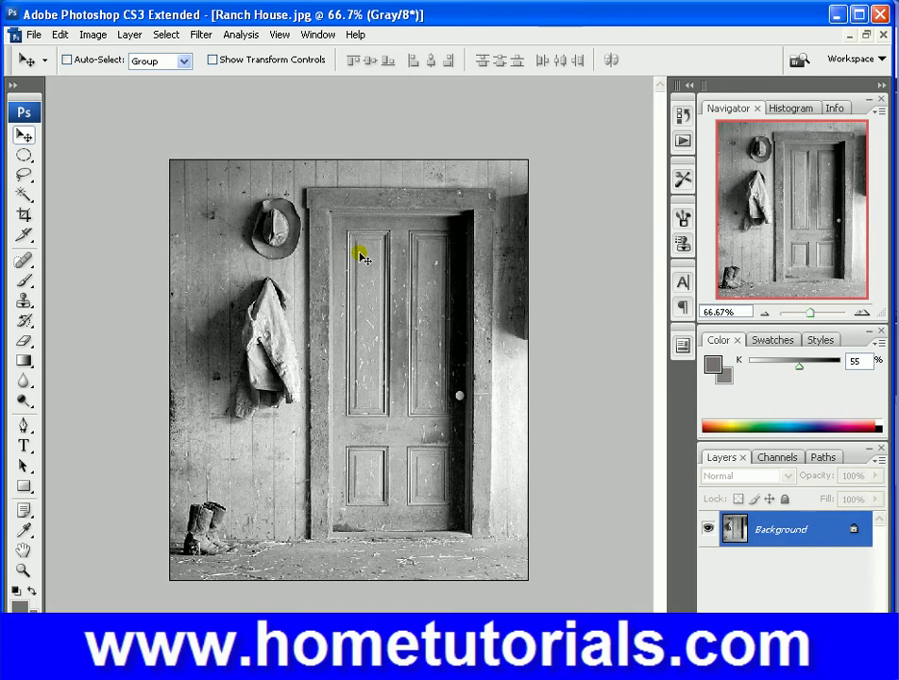
# Step: Select the Zoom tool from the toolbox to zoom into the Ranch House photo
pyautogui.click(21, 569)
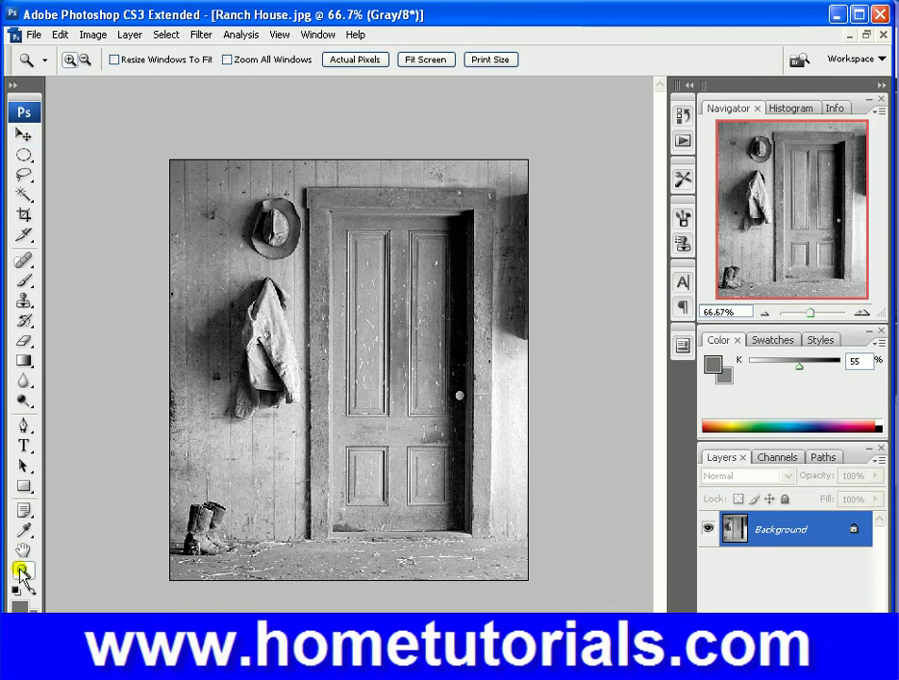
# Step: Zoom Ranch House to 100% and open it in the Filter Gallery with Texture > Grain
pyautogui.click(321, 360)
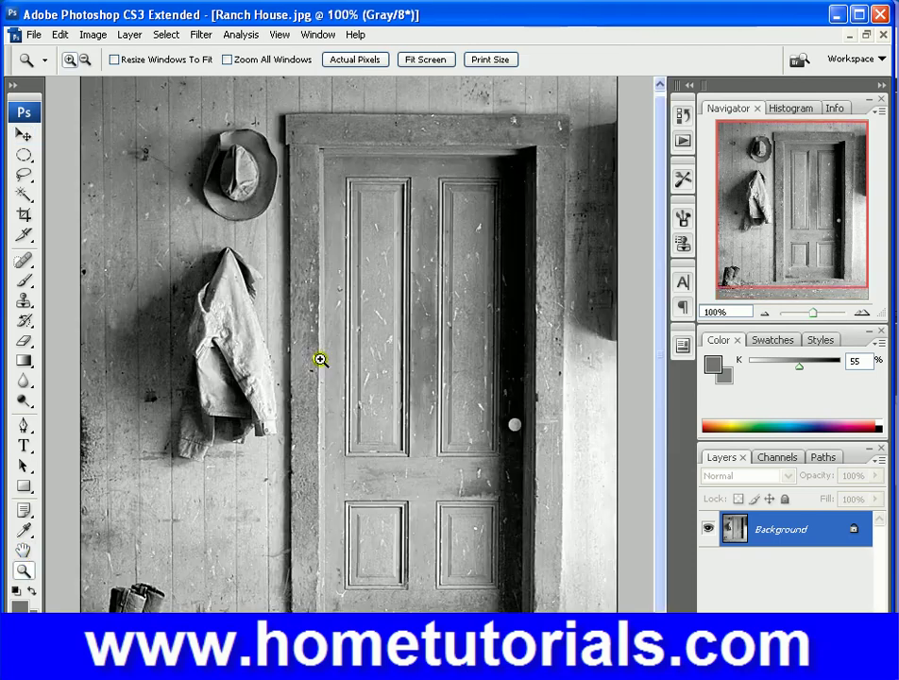
pyautogui.click(201, 34)
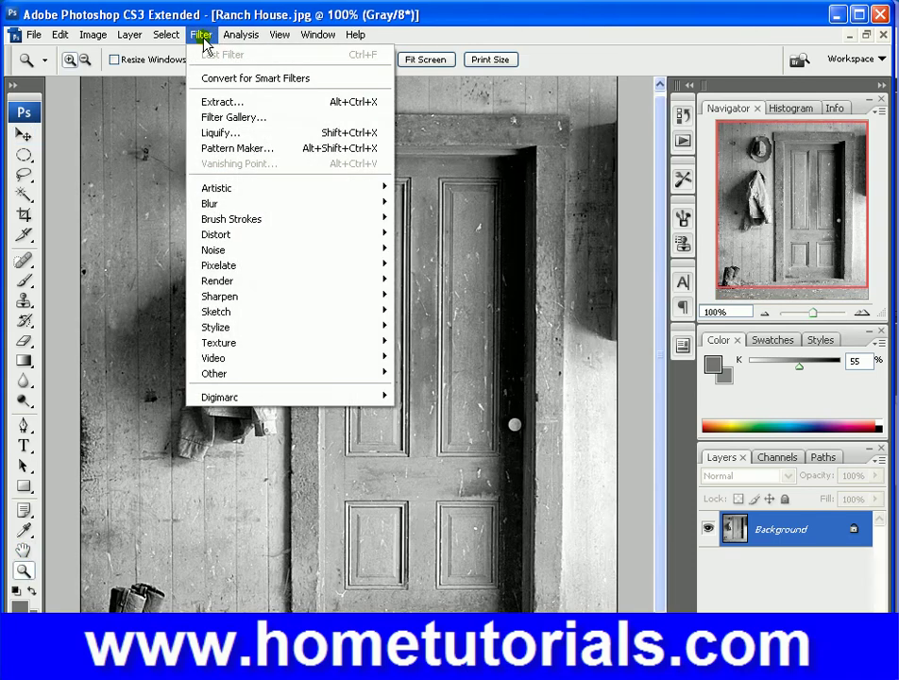
pyautogui.click(235, 117)
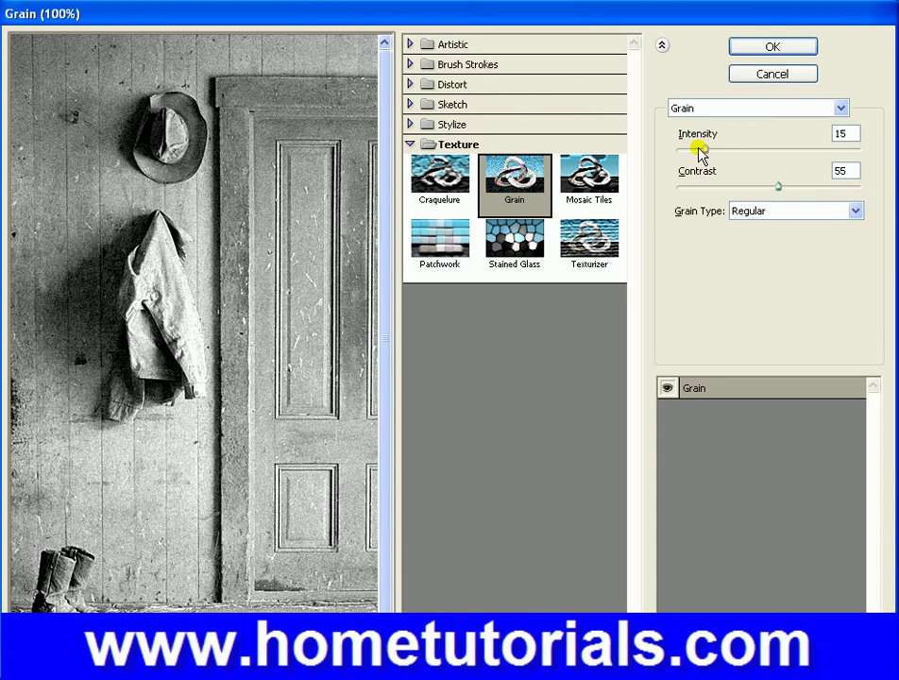
# Step: Set the Grain filter's Intensity to 16 and Contrast to 72
pyautogui.moveTo(699, 150); pyautogui.dragTo(728, 152)
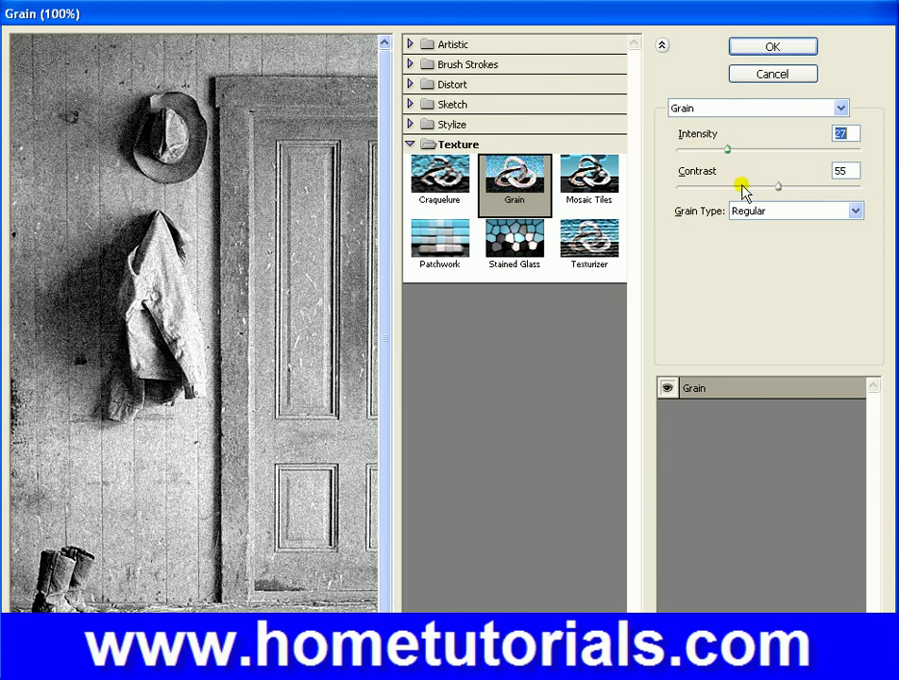
pyautogui.click(799, 186)
pyautogui.moveTo(798, 189)
pyautogui.mouseDown()
pyautogui.moveTo(826, 193)
pyautogui.moveTo(810, 190)
pyautogui.mouseUp()
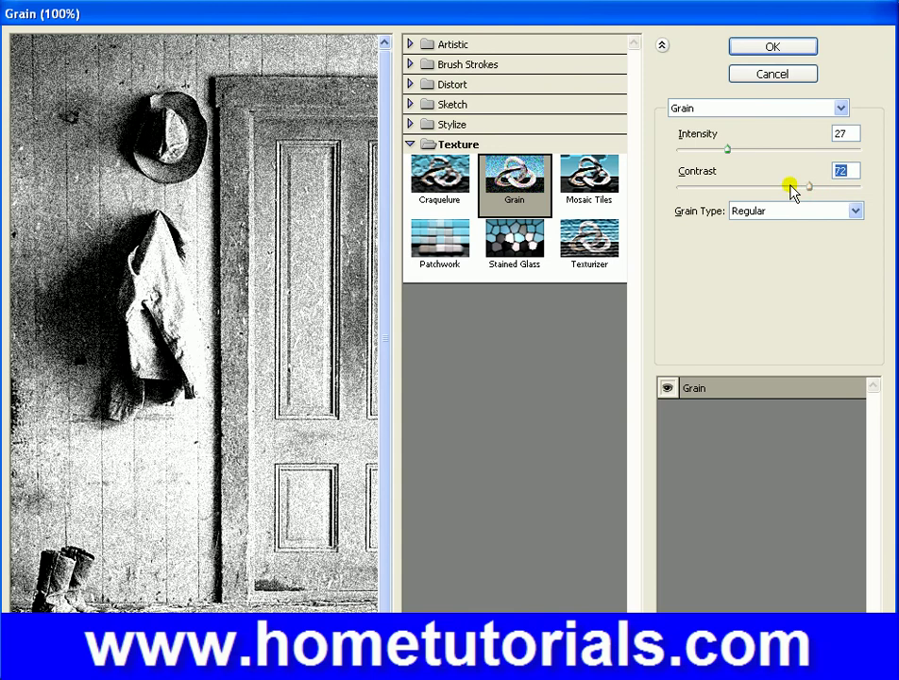
pyautogui.click(717, 149)
pyautogui.moveTo(716, 149); pyautogui.dragTo(707, 149)
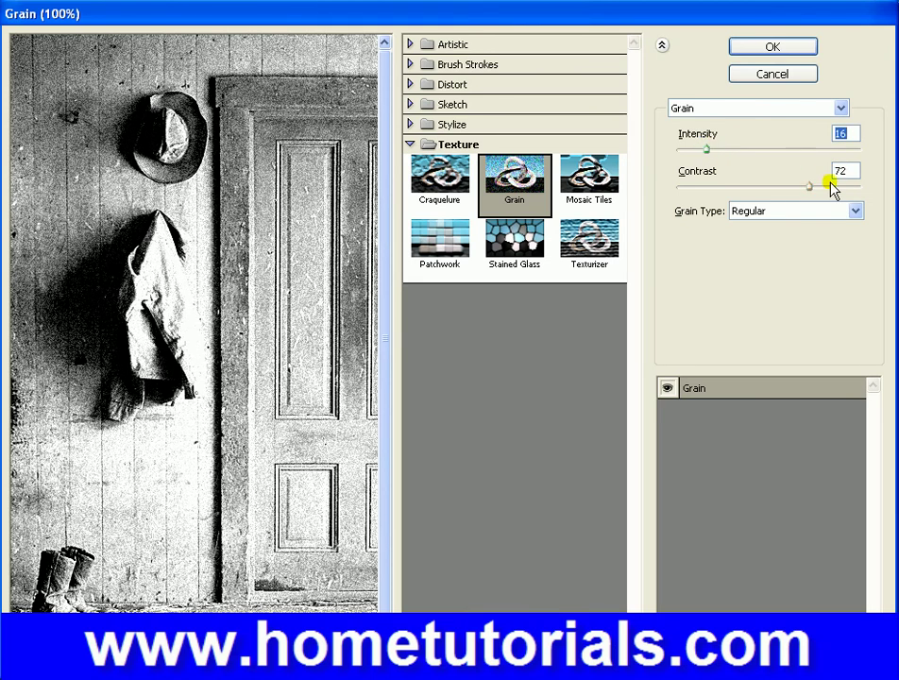
pyautogui.click(854, 213)
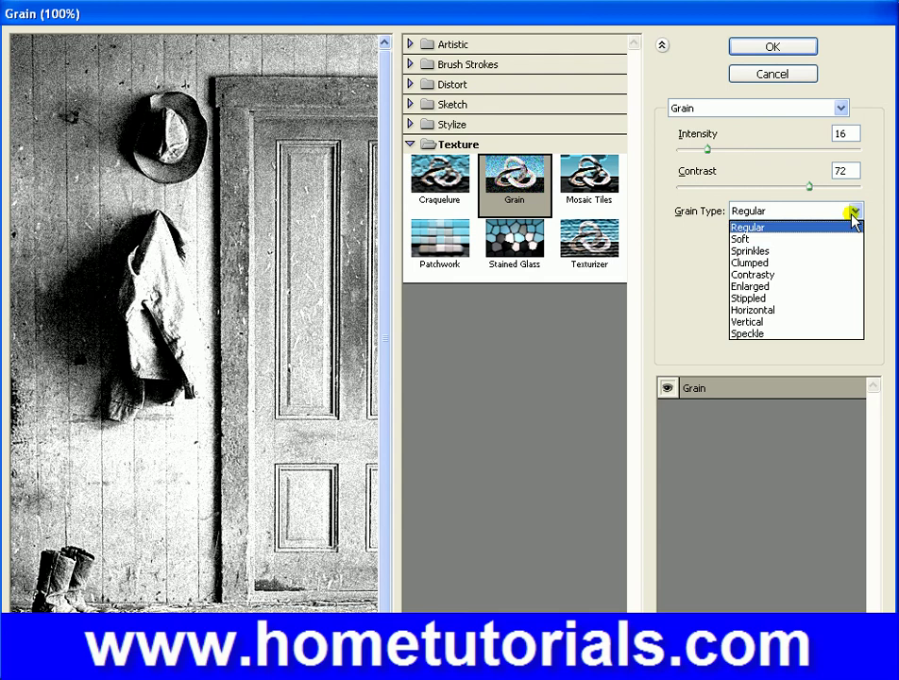
# Step: Try Clumped, Stippled, Speckle and Vertical grain types, ending on Vertical with Contrast 47
pyautogui.click(825, 267)
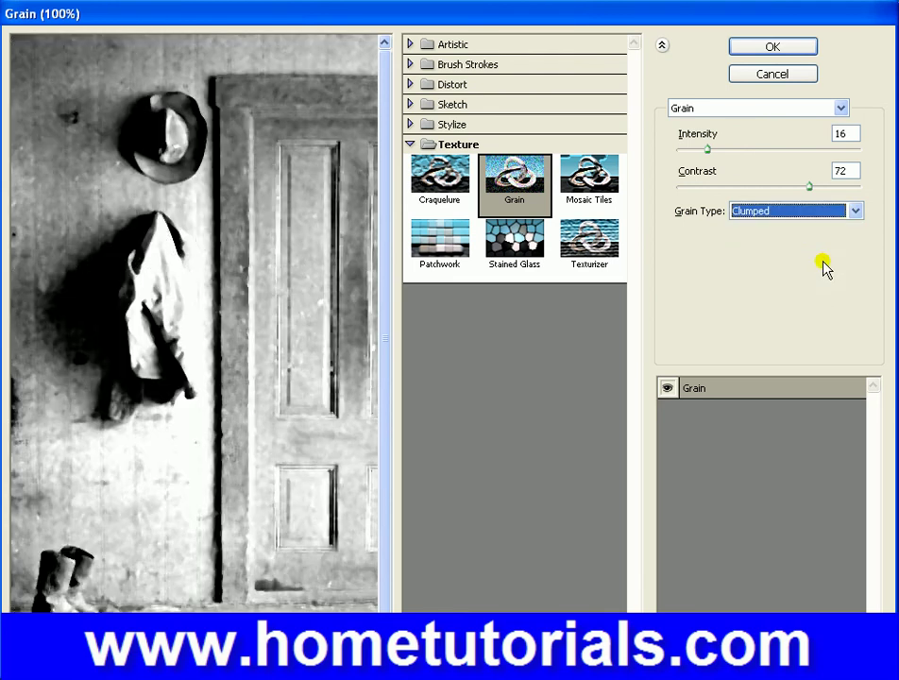
pyautogui.click(857, 216)
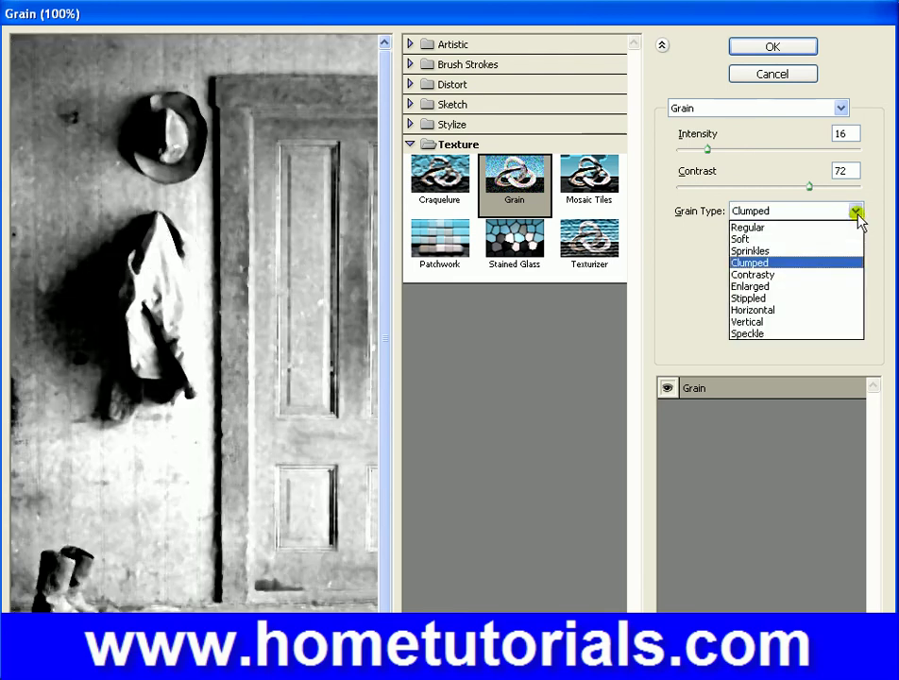
pyautogui.click(814, 300)
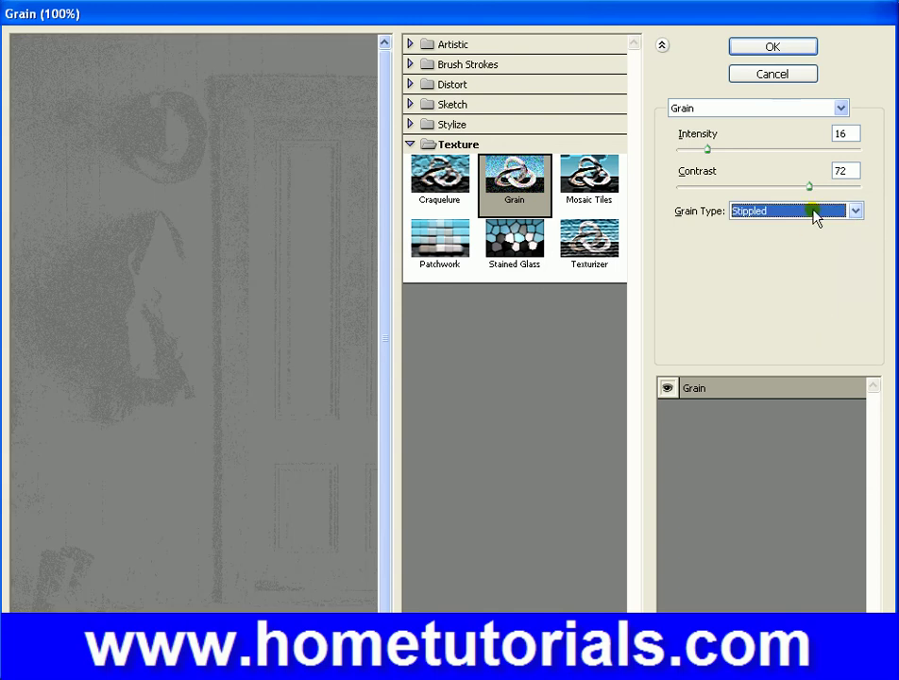
pyautogui.click(853, 209)
pyautogui.click(770, 336)
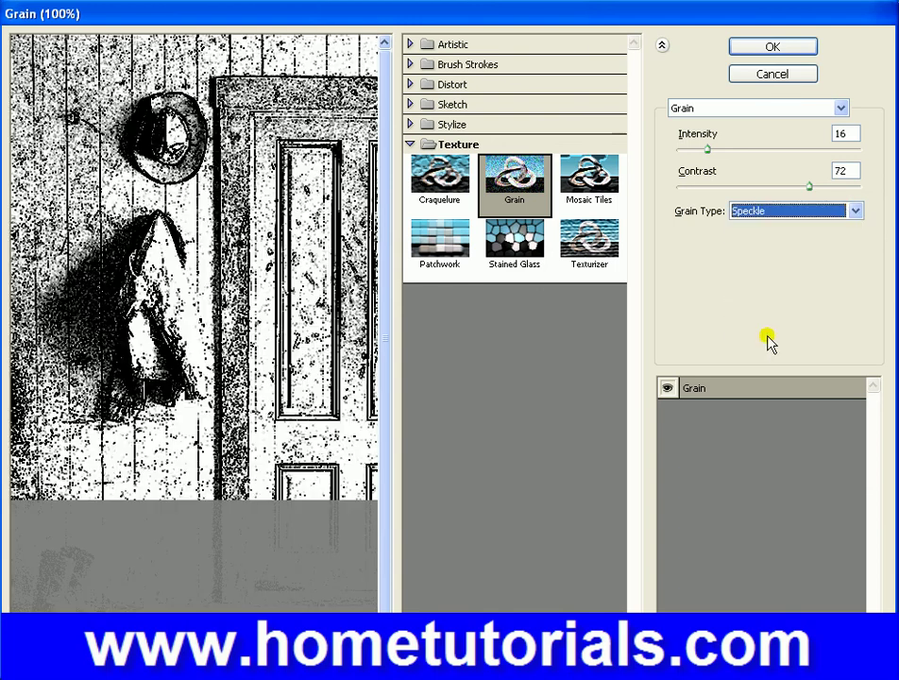
pyautogui.click(855, 210)
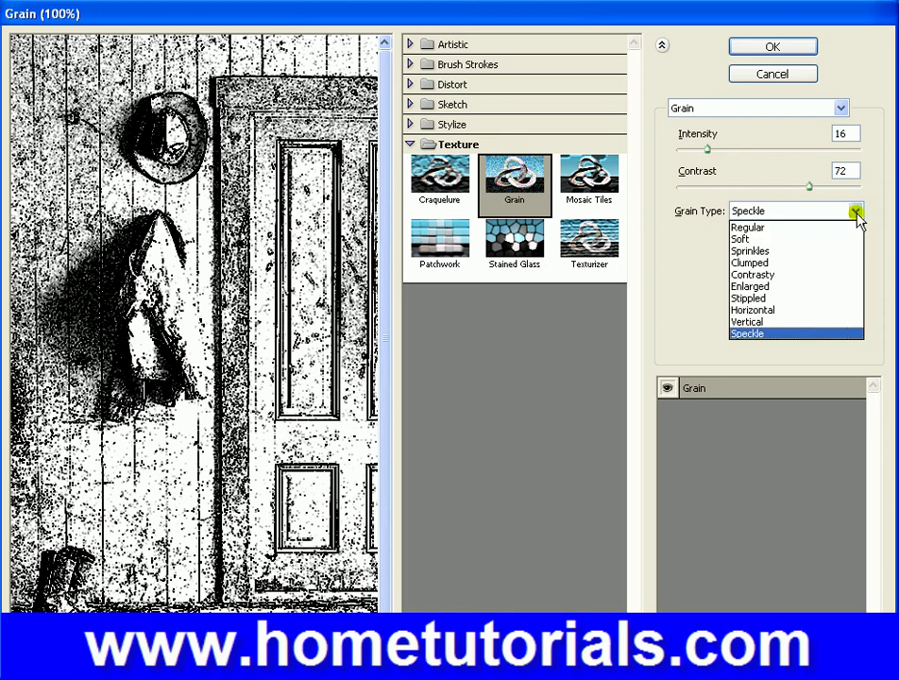
pyautogui.click(814, 322)
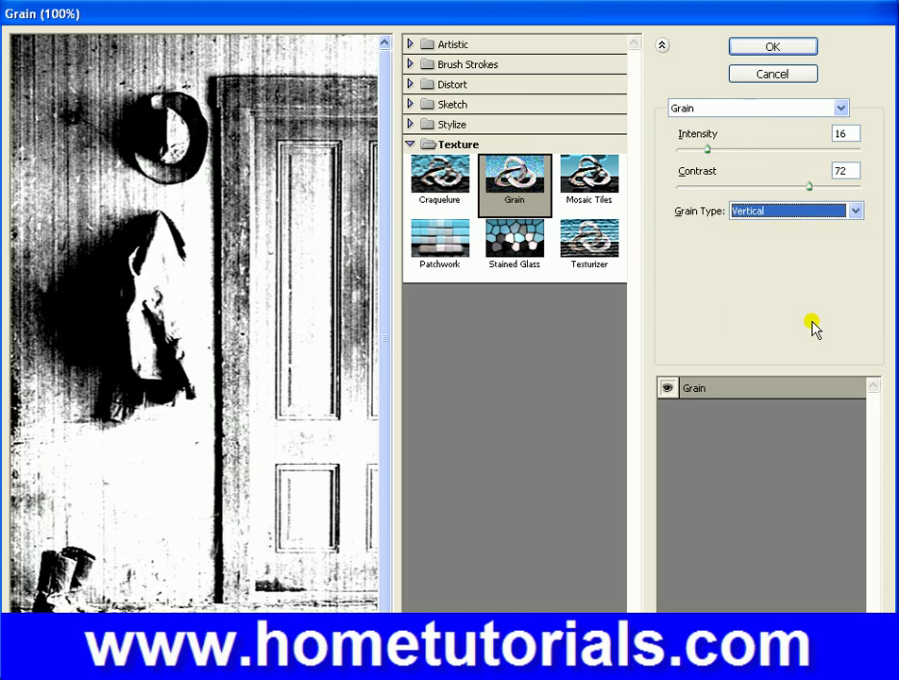
pyautogui.click(761, 187)
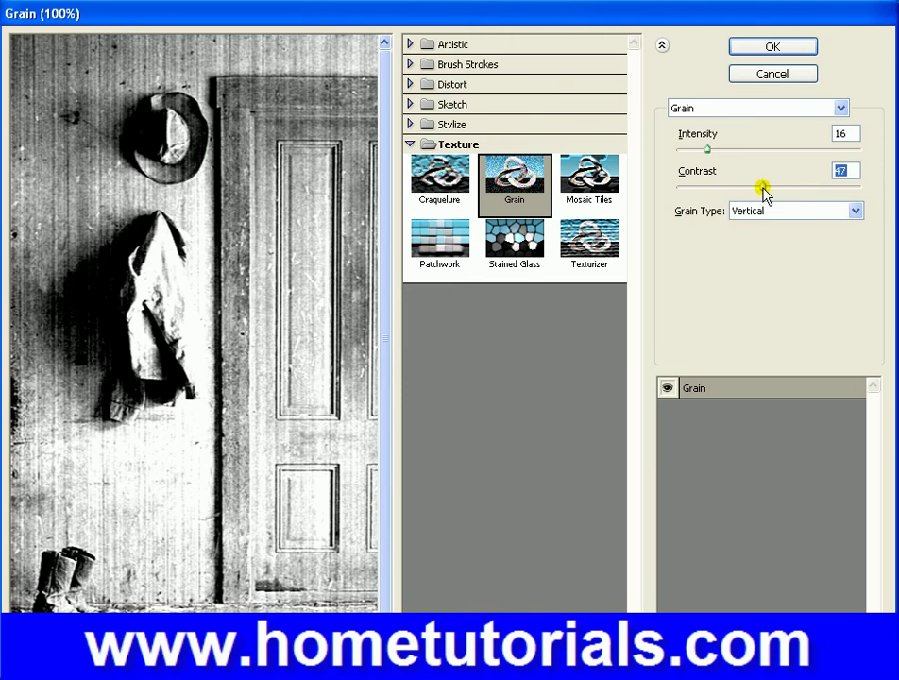
# Step: Cycle the grain type through Horizontal, Stippled, Enlarged, Contrasty and Clumped
pyautogui.click(856, 210)
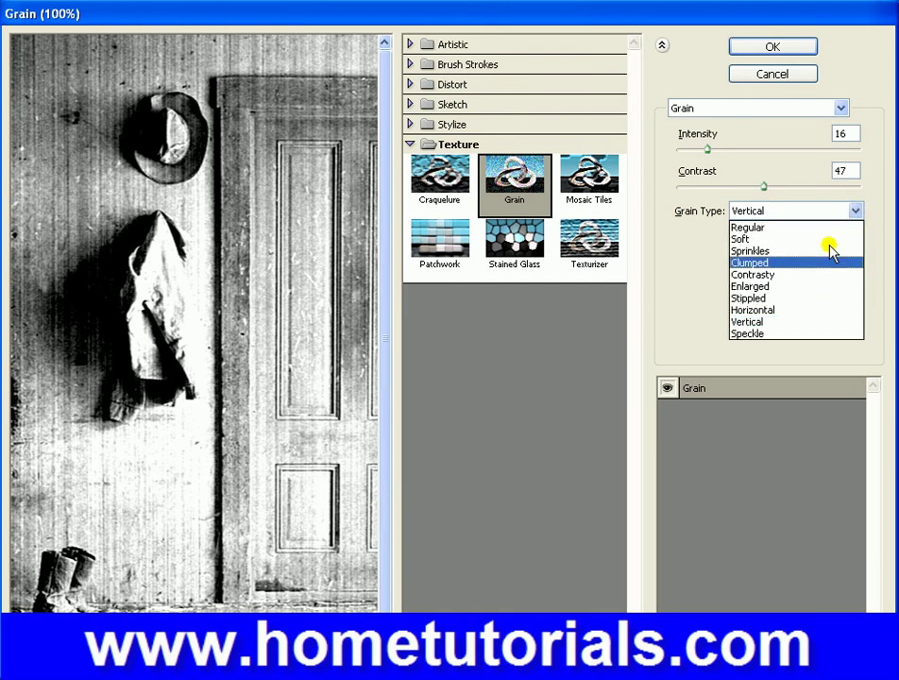
pyautogui.click(804, 310)
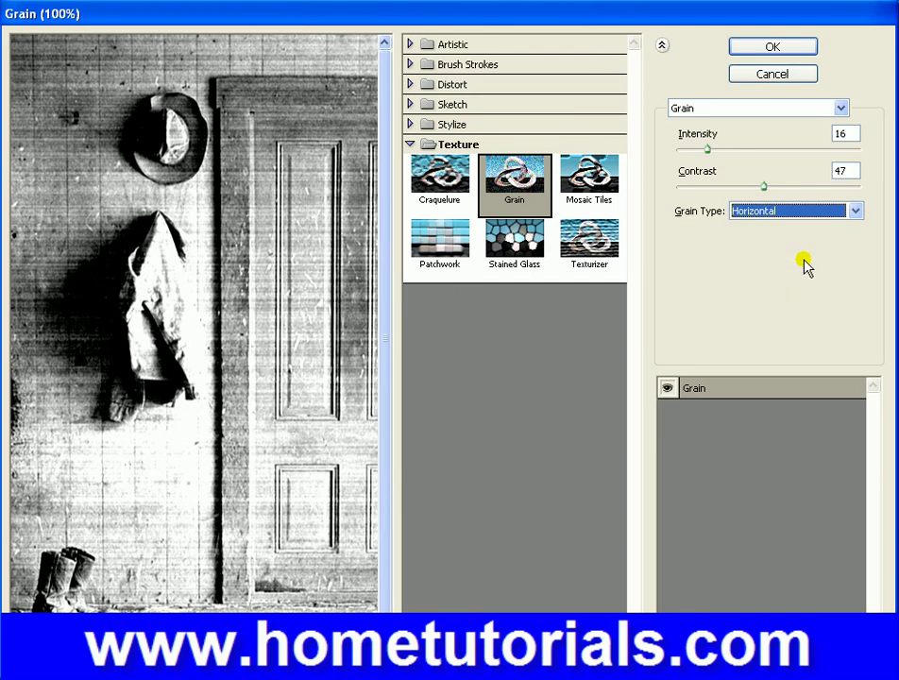
pyautogui.click(832, 211)
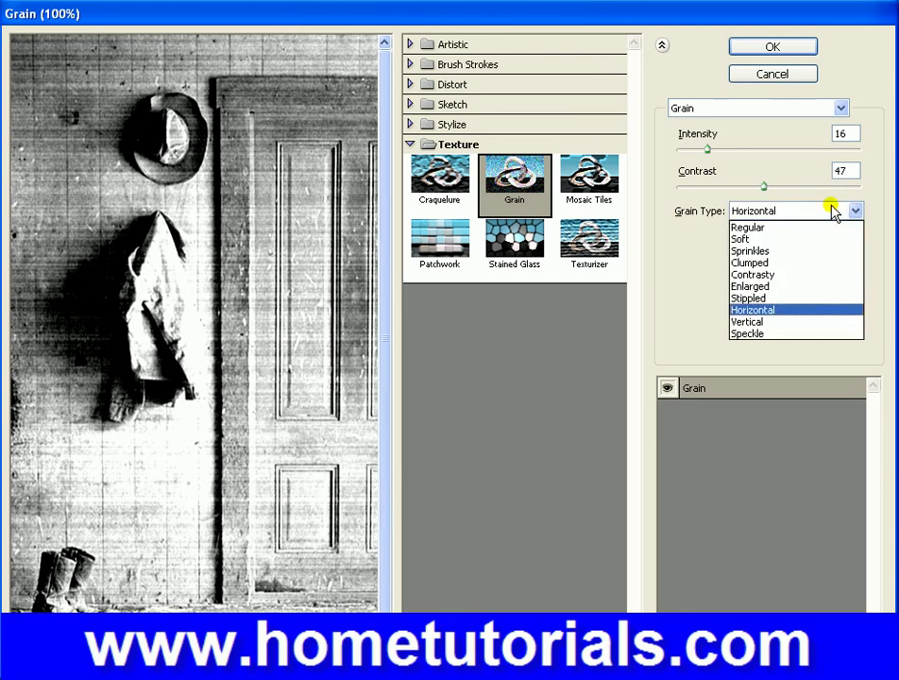
pyautogui.click(792, 296)
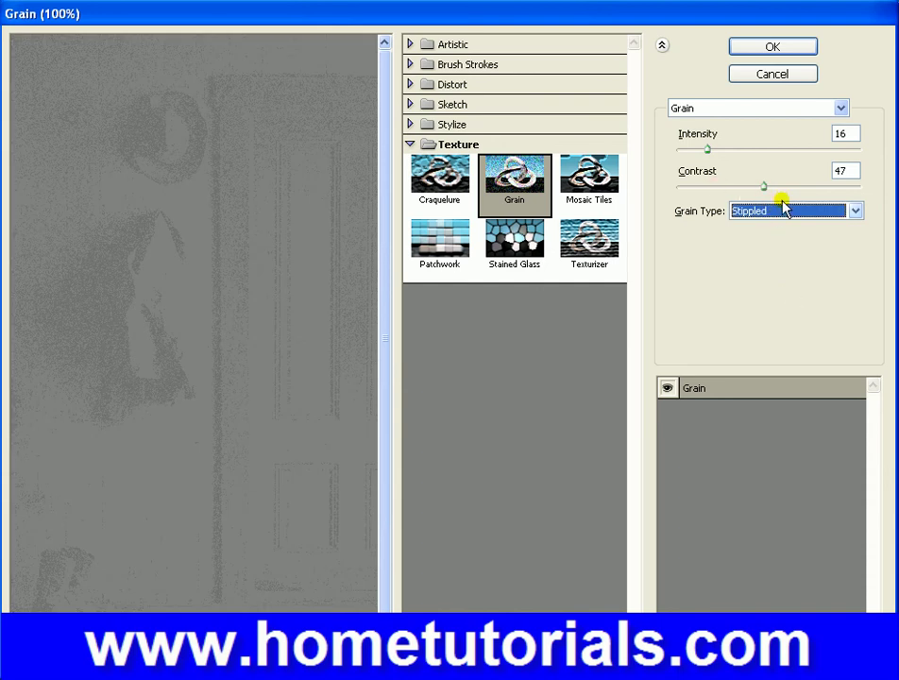
pyautogui.click(782, 209)
pyautogui.click(779, 287)
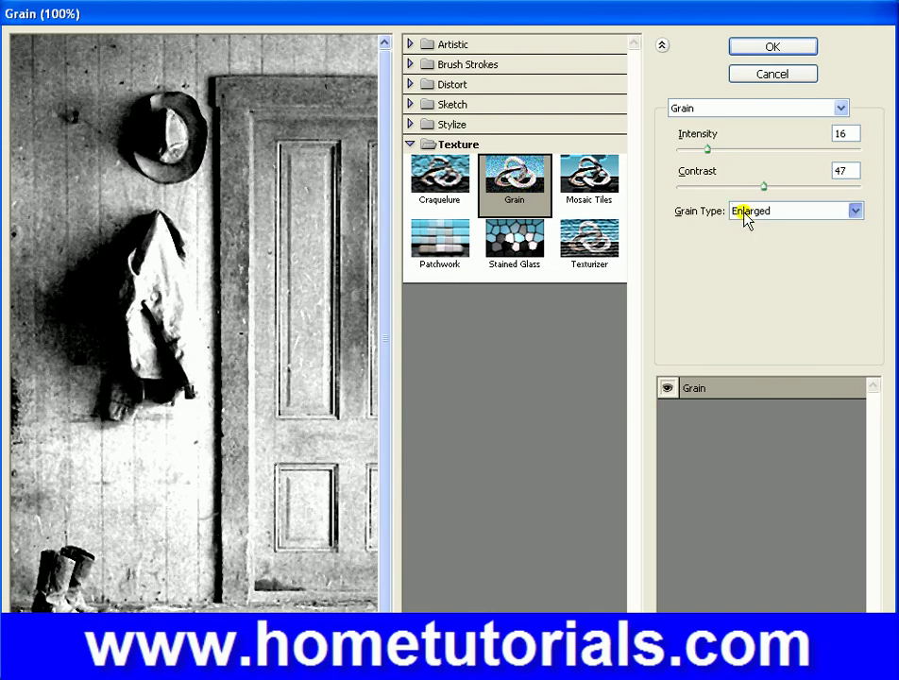
pyautogui.click(744, 211)
pyautogui.click(746, 274)
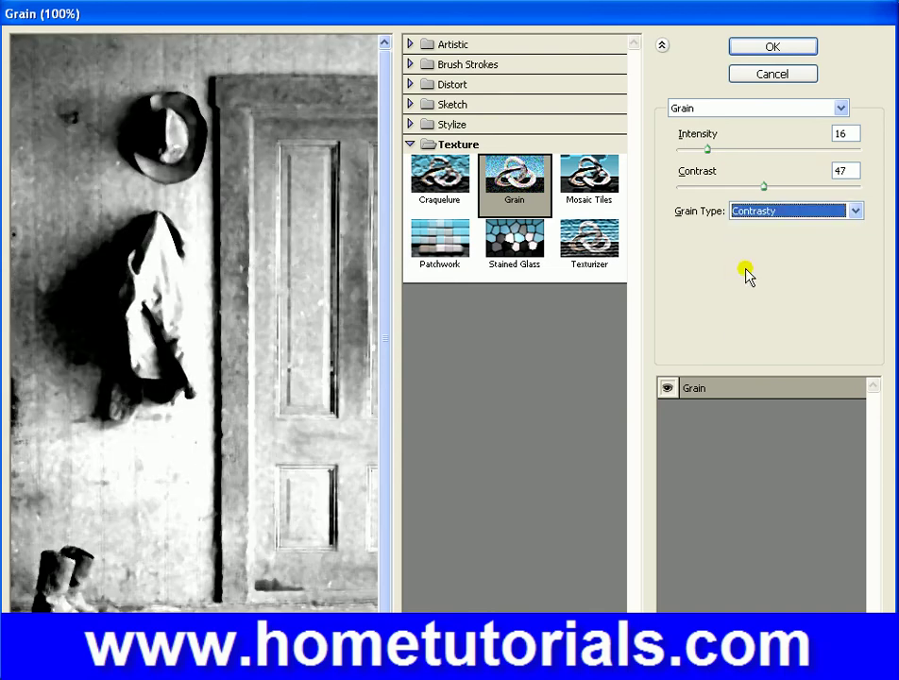
pyautogui.click(796, 210)
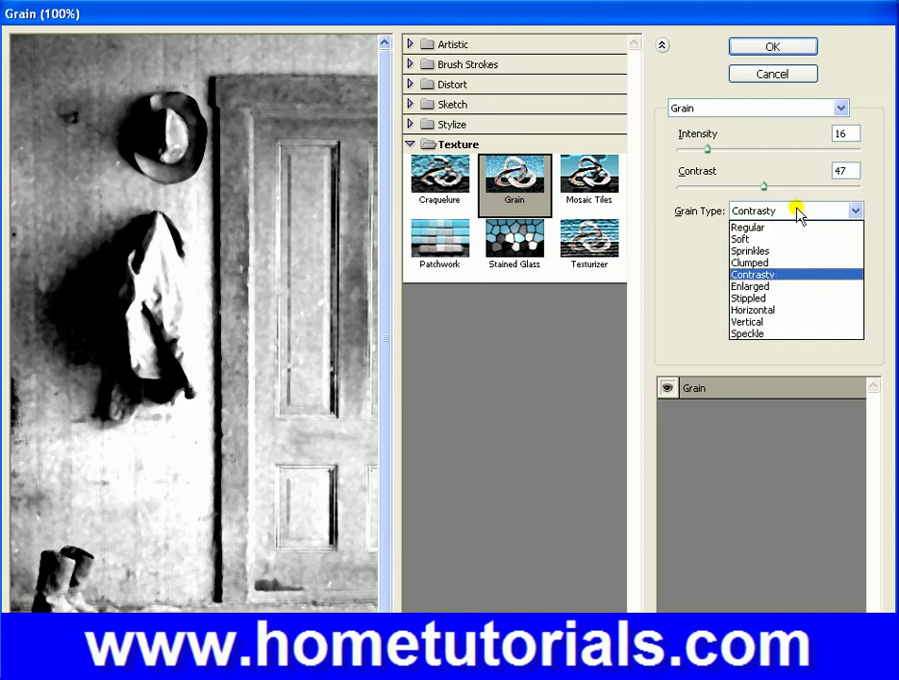
pyautogui.click(762, 262)
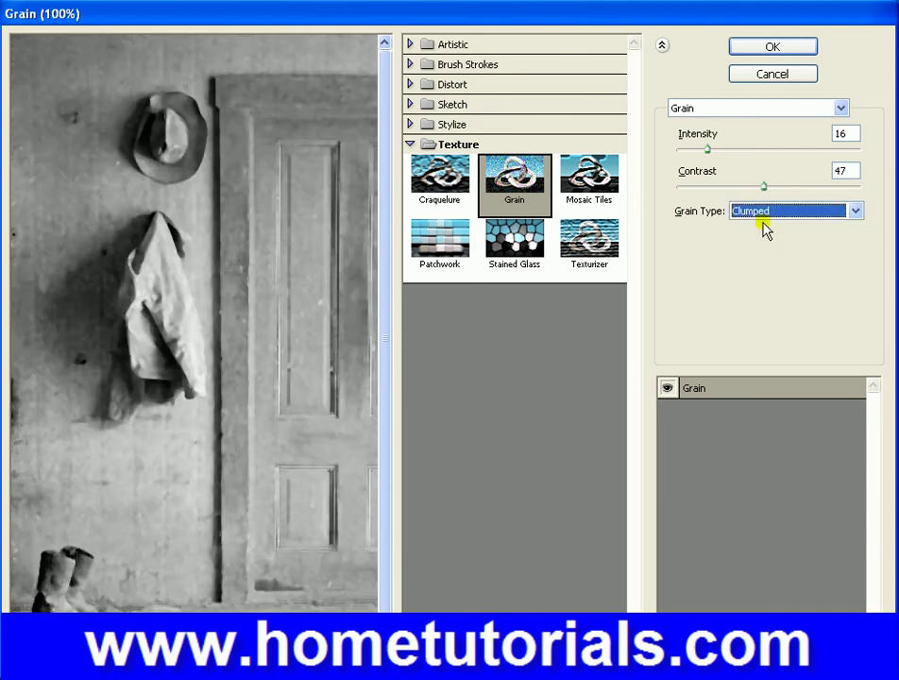
# Step: Try Sprinkles, Soft and Regular grain, then apply Vertical grain at Intensity 16, Contrast 47
pyautogui.click(764, 215)
pyautogui.click(764, 251)
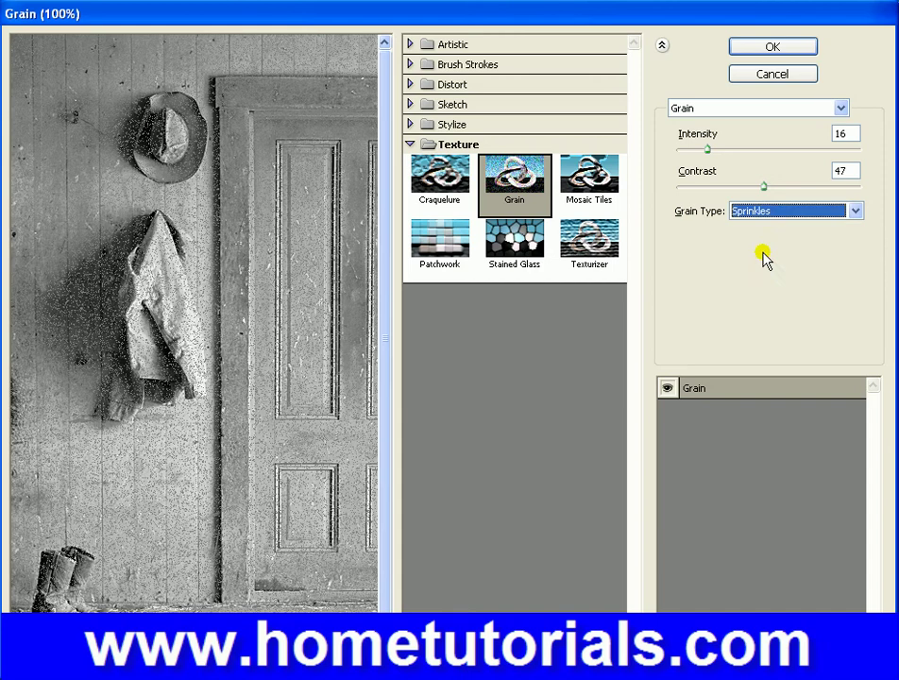
pyautogui.click(775, 212)
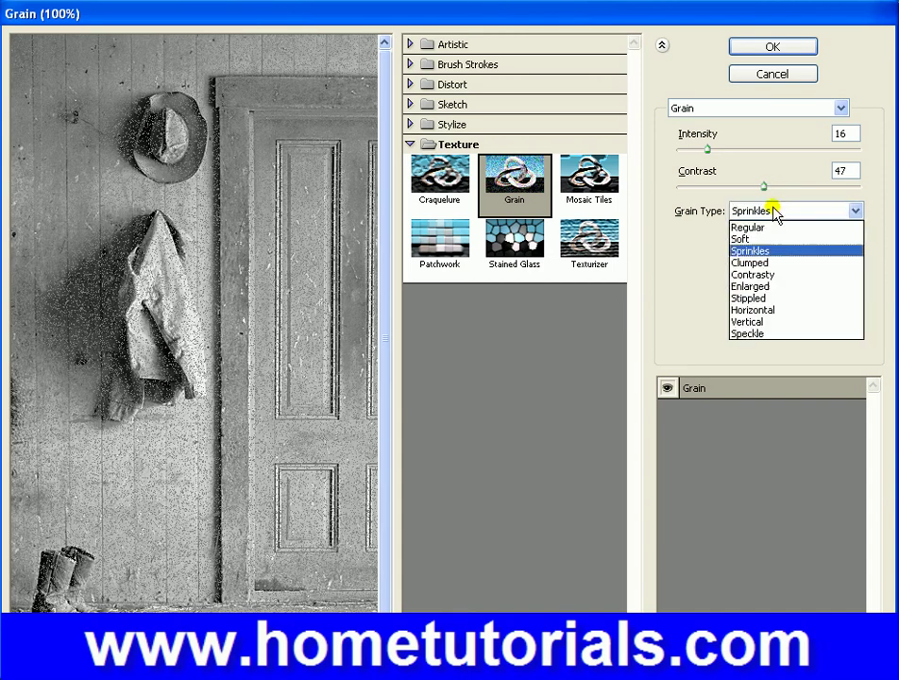
pyautogui.click(765, 239)
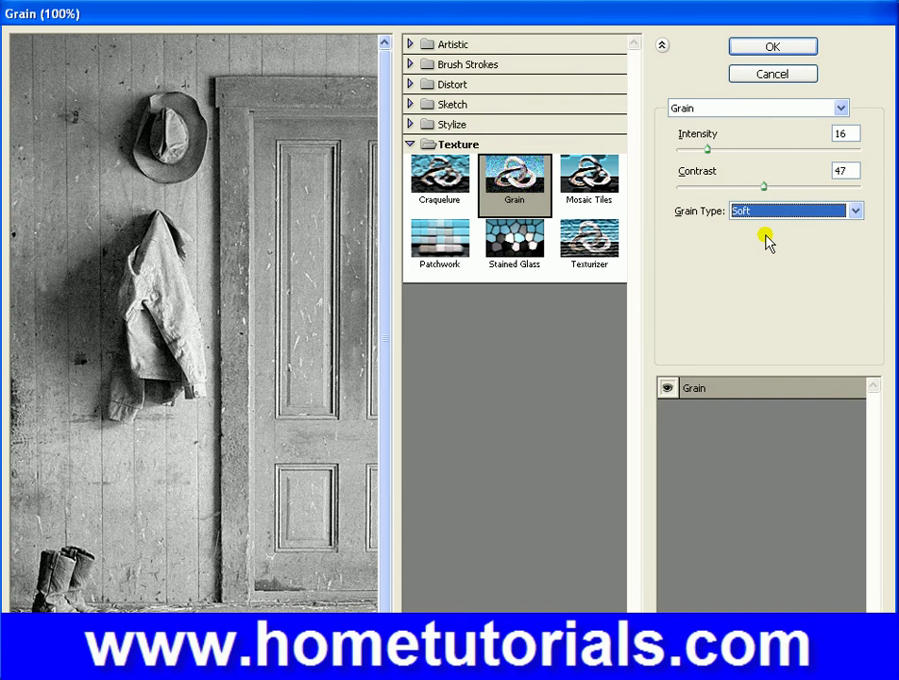
pyautogui.click(784, 212)
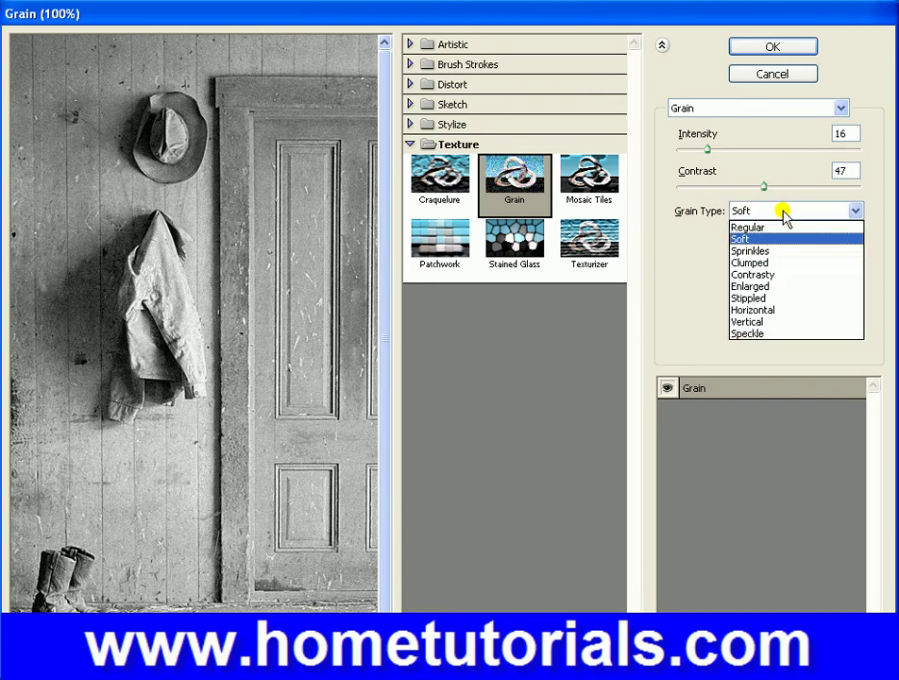
pyautogui.click(783, 227)
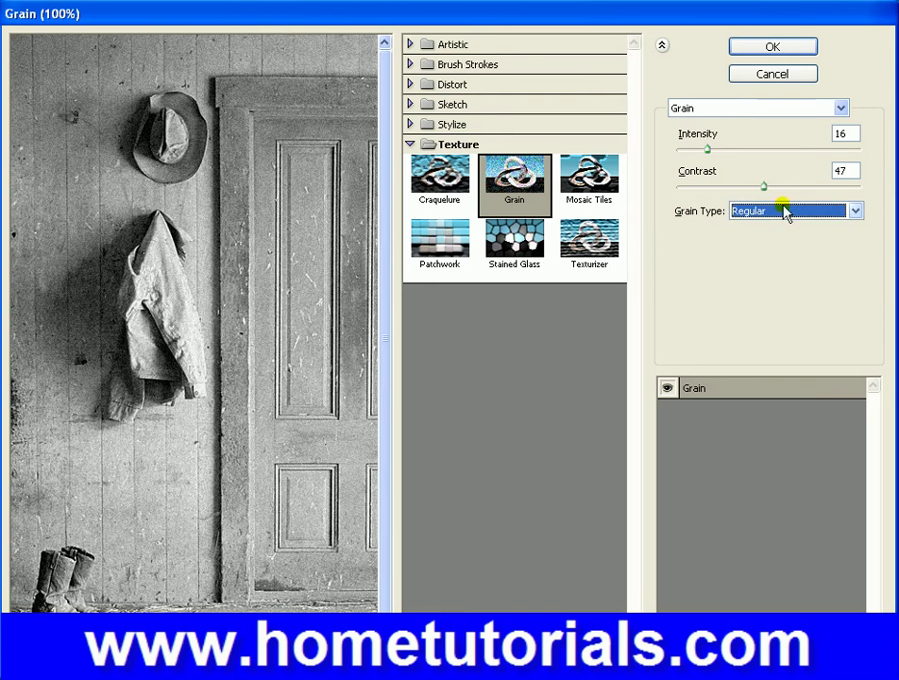
pyautogui.click(784, 212)
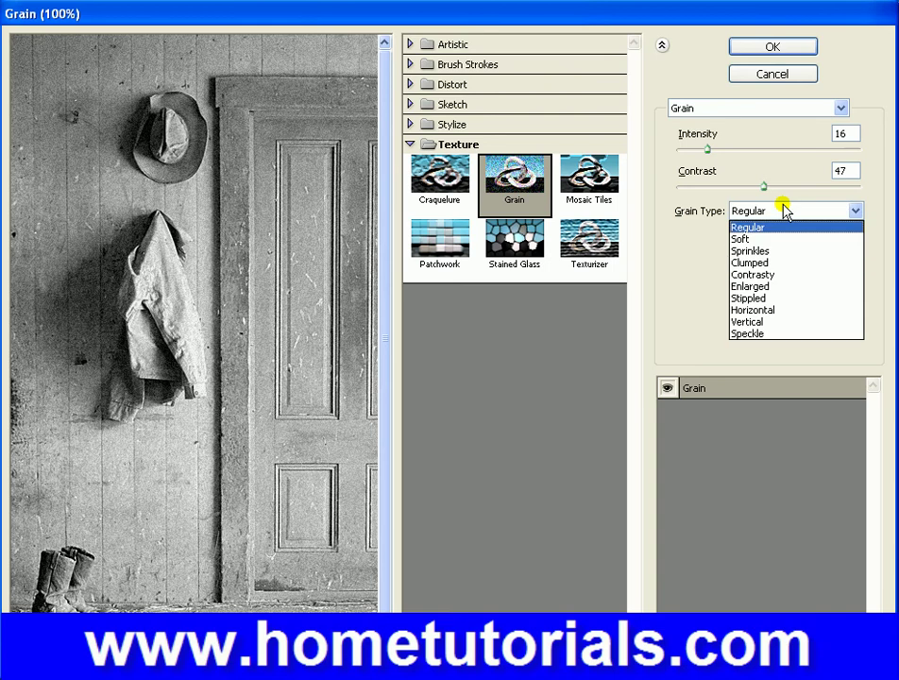
pyautogui.click(782, 322)
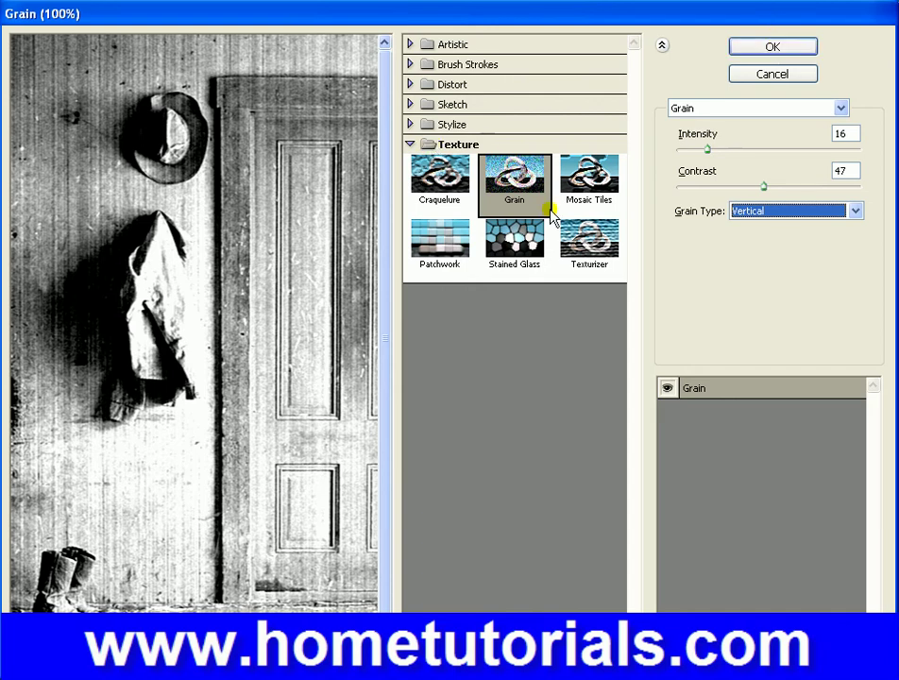
pyautogui.click(760, 48)
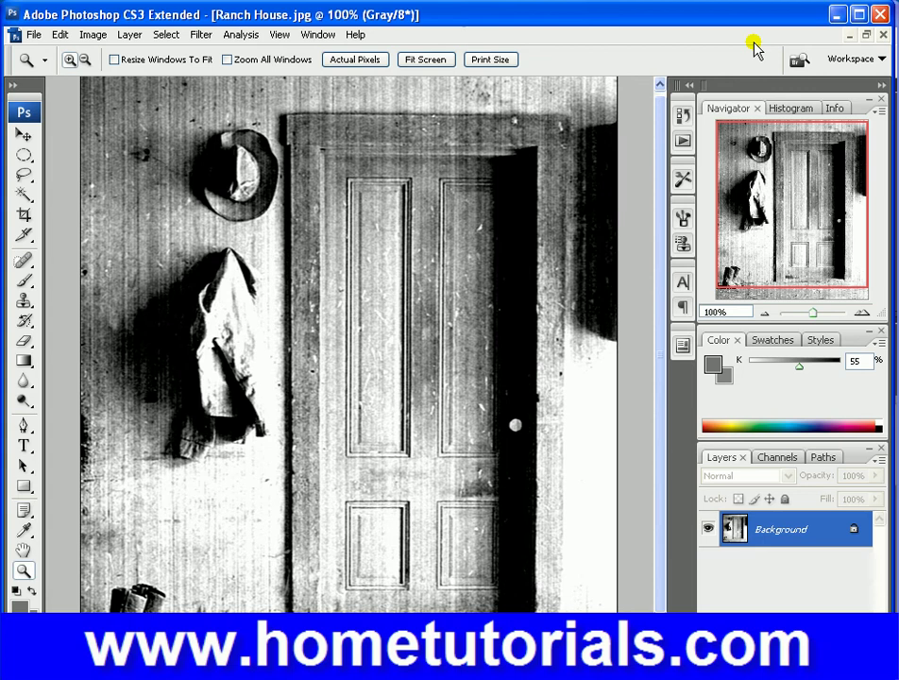
# Step: Cancel closing Ranch House and revert it to its original snapshot in the History panel
pyautogui.click(882, 35)
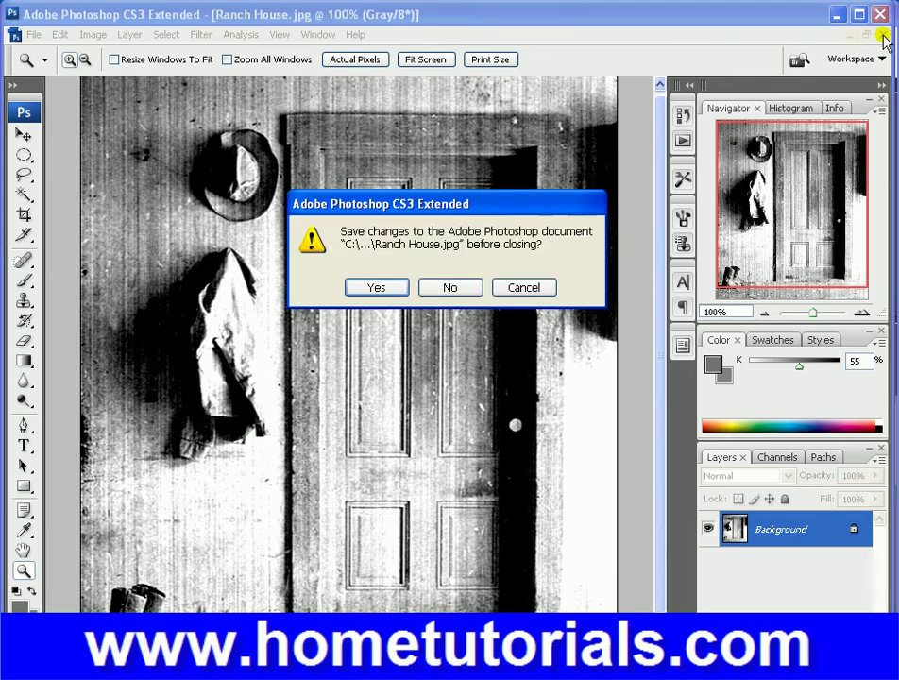
pyautogui.click(516, 283)
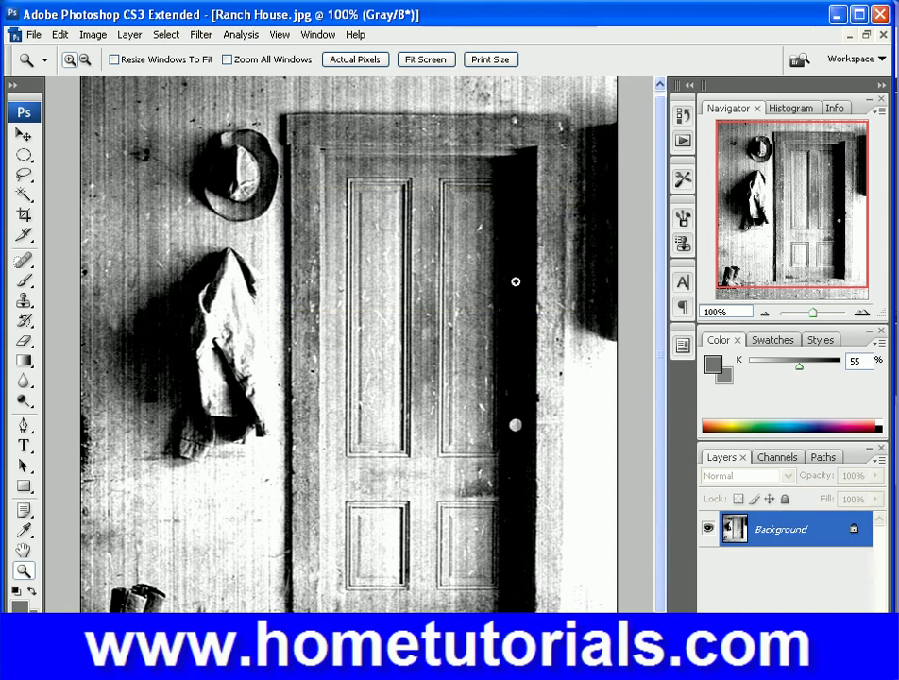
pyautogui.click(680, 116)
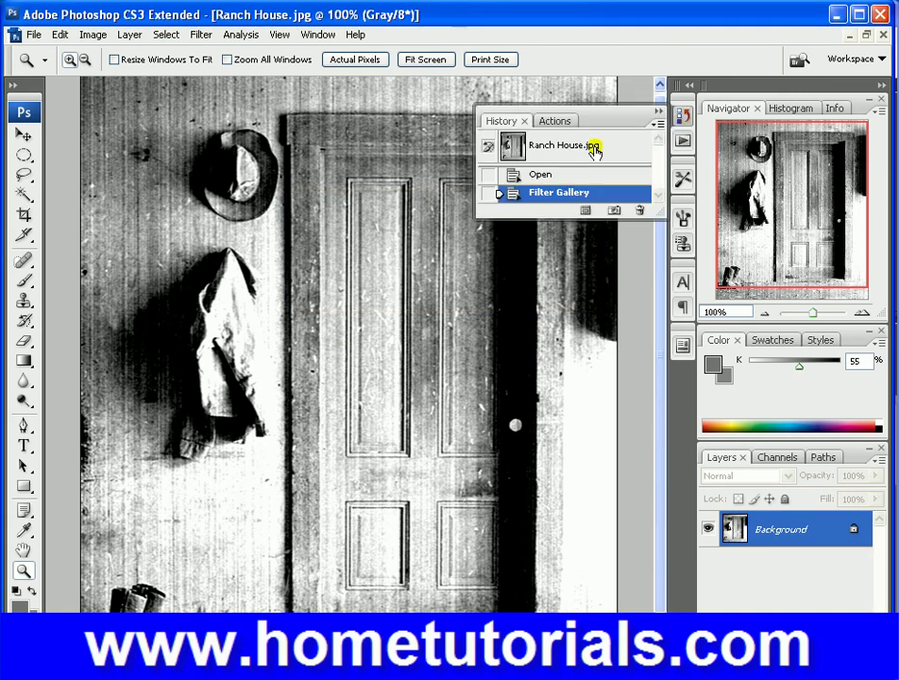
pyautogui.doubleClick(591, 149)
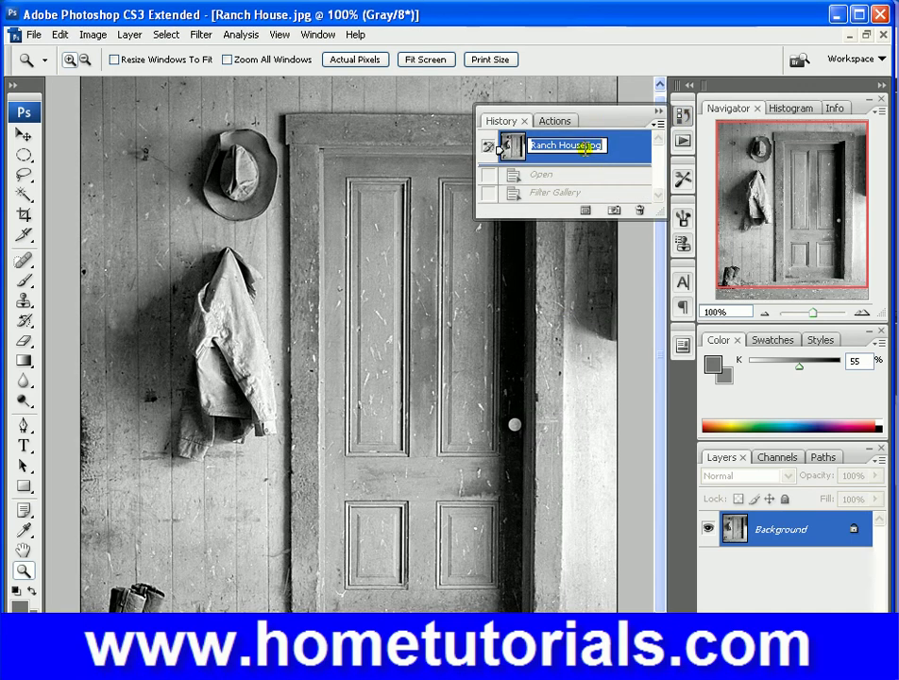
pyautogui.press('Return')
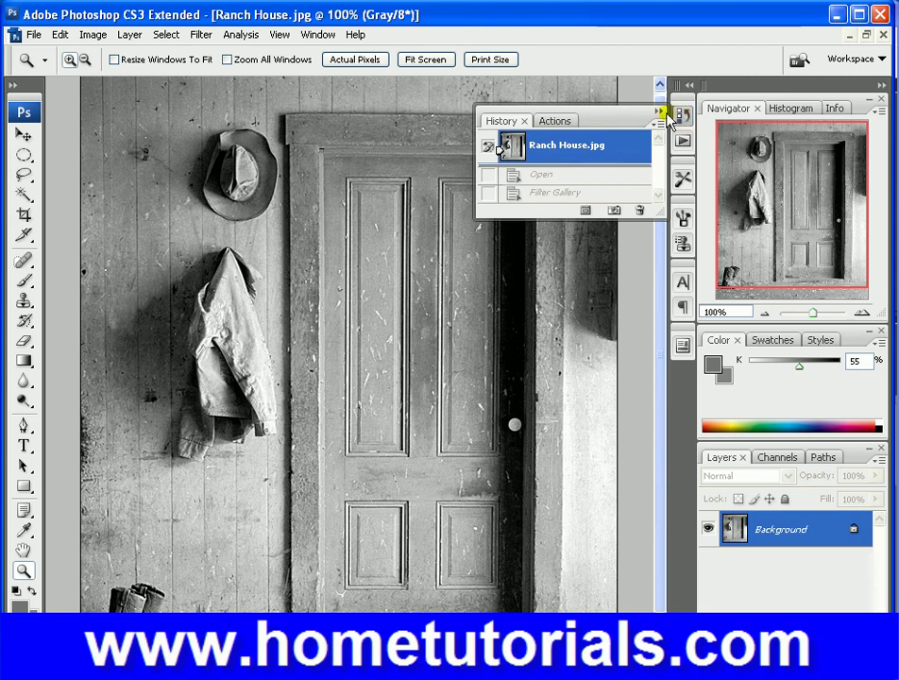
pyautogui.click(659, 112)
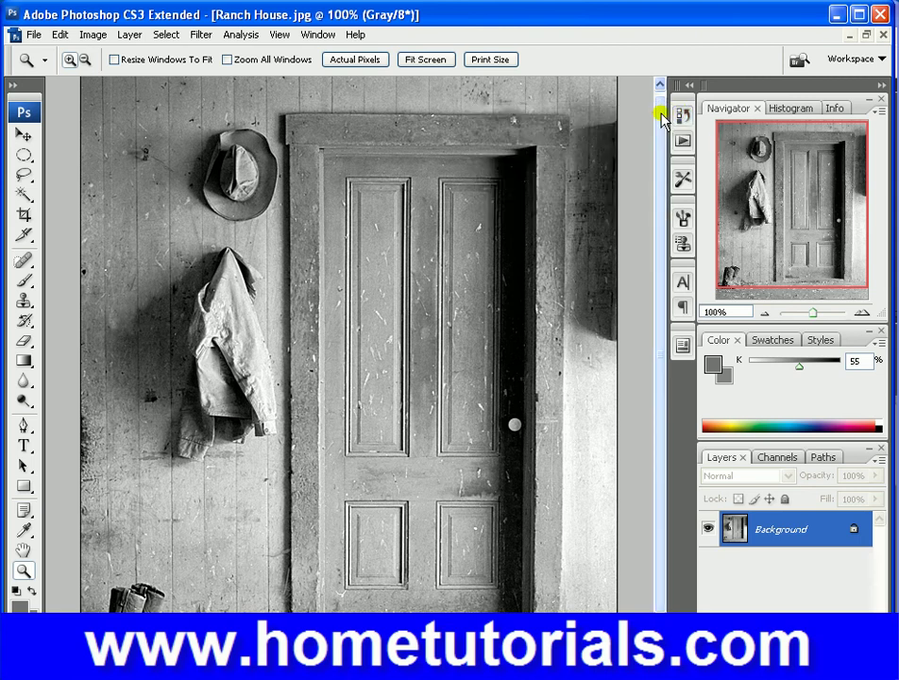
# Step: Bring up the Filter > Texture submenu for the Ranch House photo
pyautogui.click(204, 36)
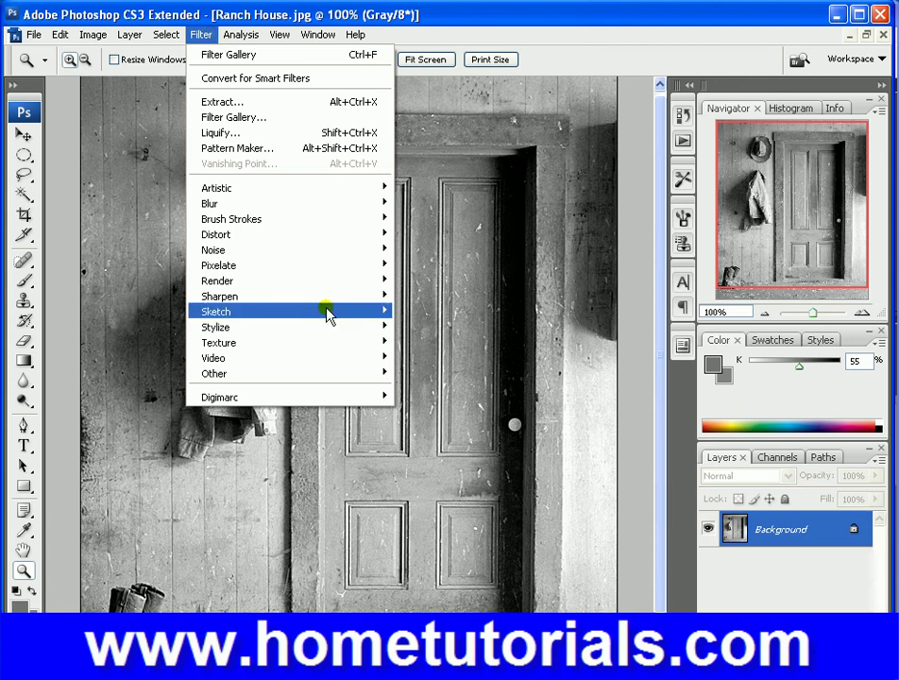
pyautogui.moveTo(339, 349)
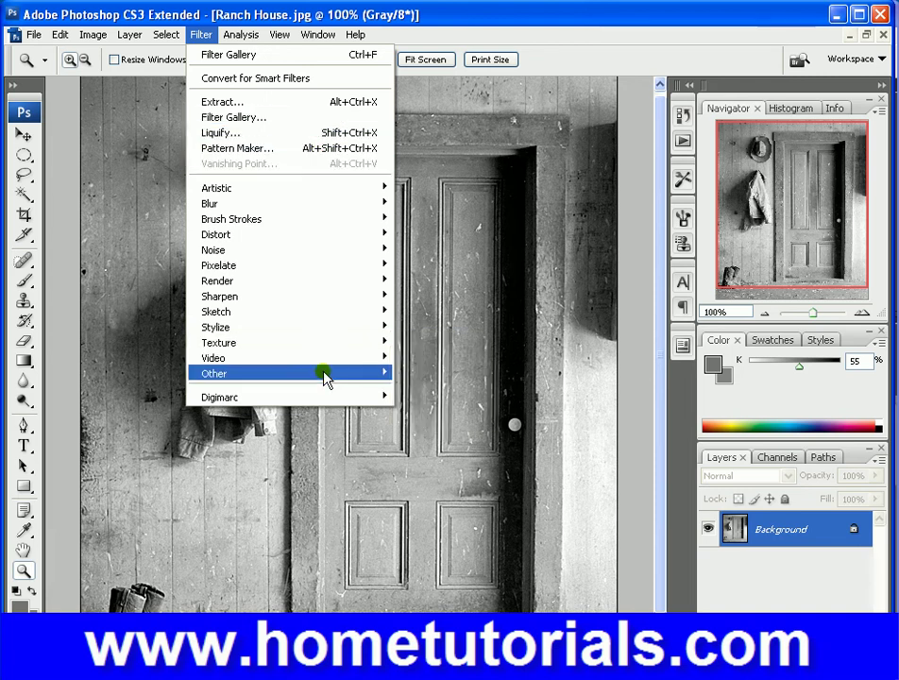
pyautogui.moveTo(328, 293)
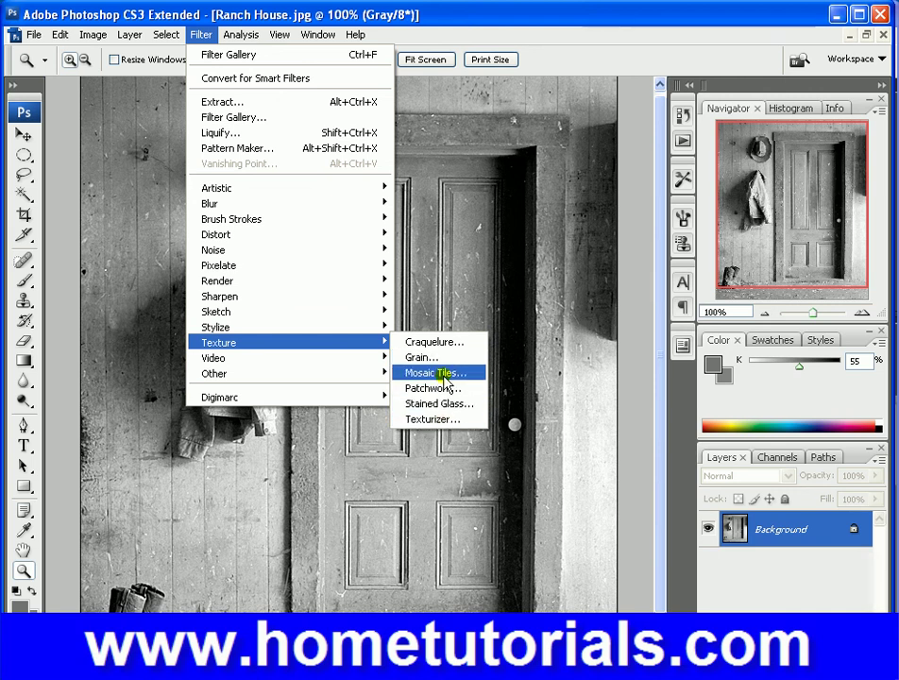
# Step: Open Craquelure and experiment with crack depth, brightness and spacing, up to spacing 50
pyautogui.click(420, 342)
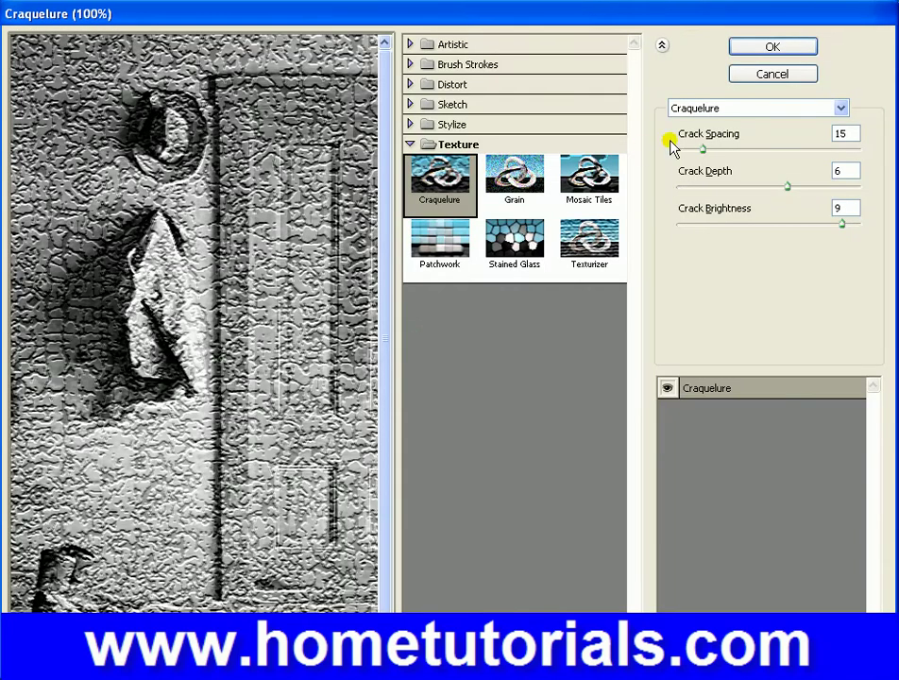
pyautogui.click(733, 186)
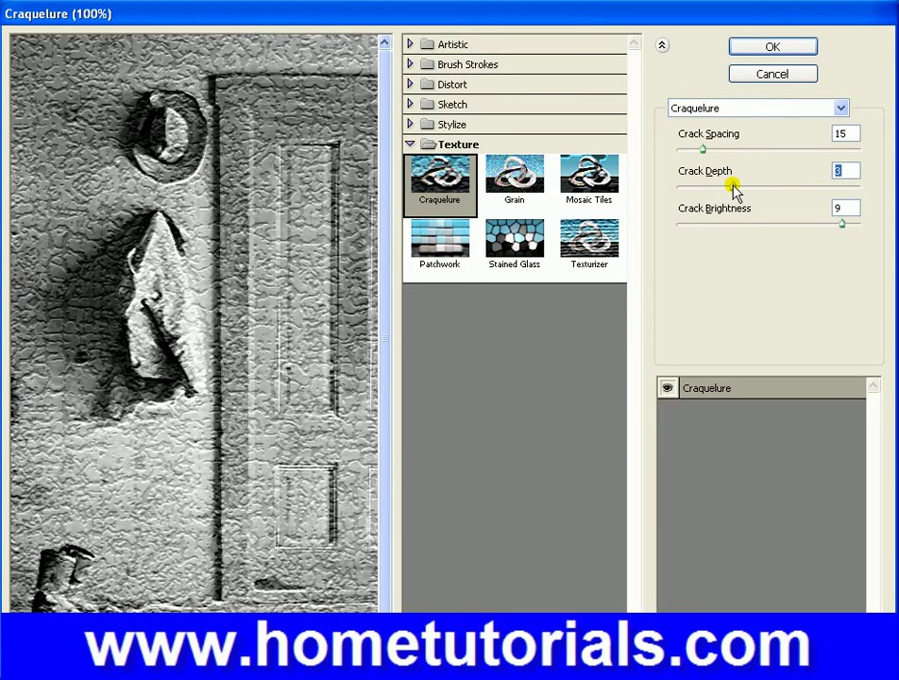
pyautogui.click(720, 189)
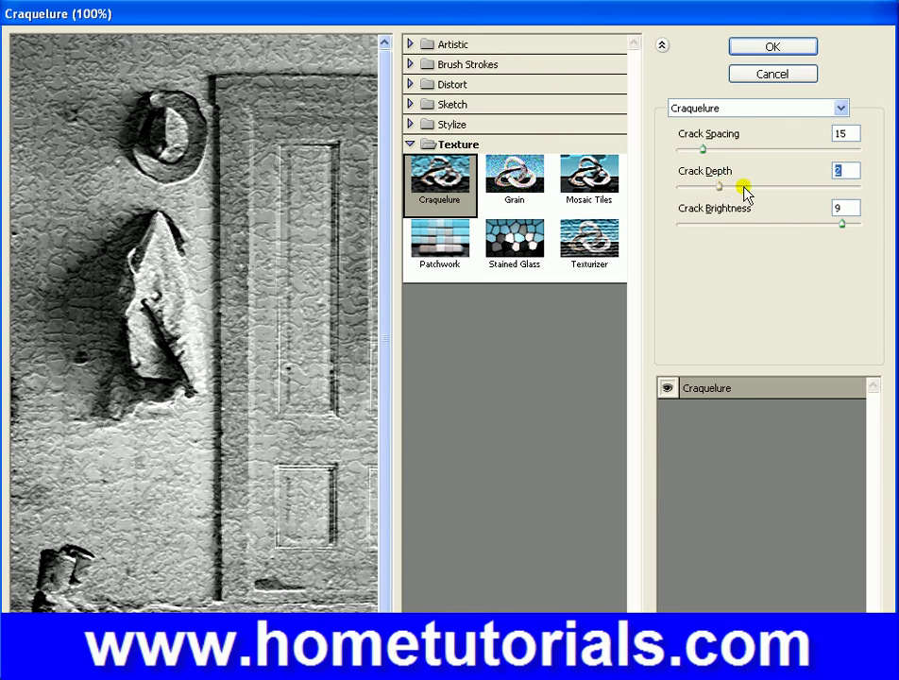
pyautogui.click(759, 225)
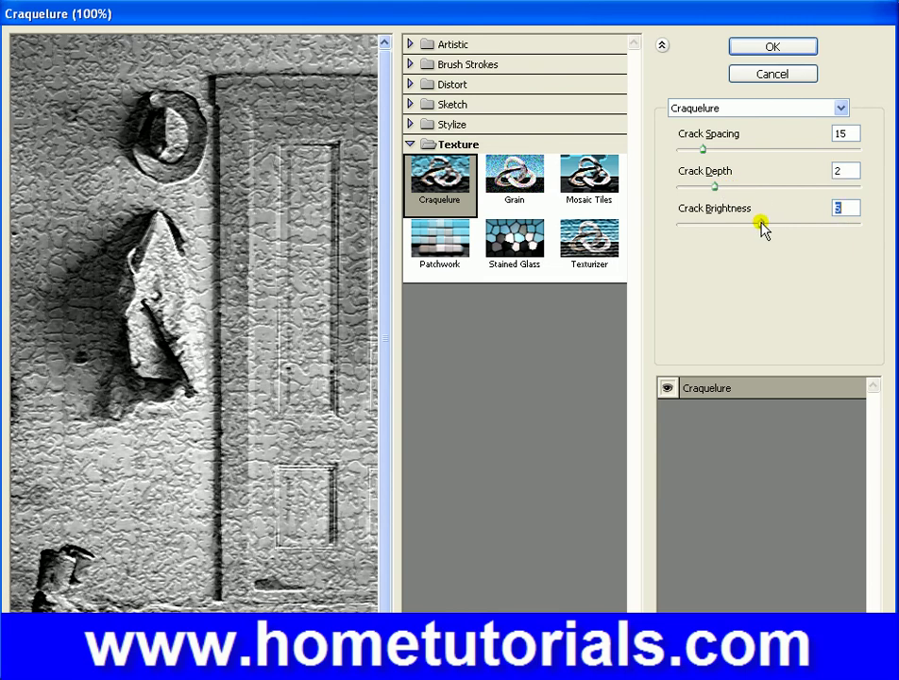
pyautogui.click(690, 151)
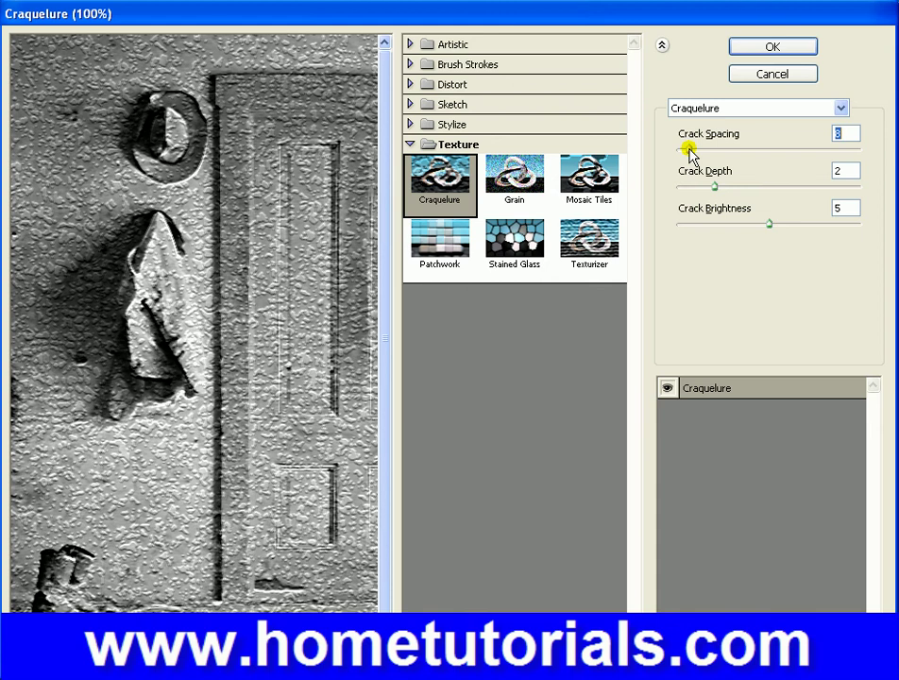
pyautogui.click(742, 151)
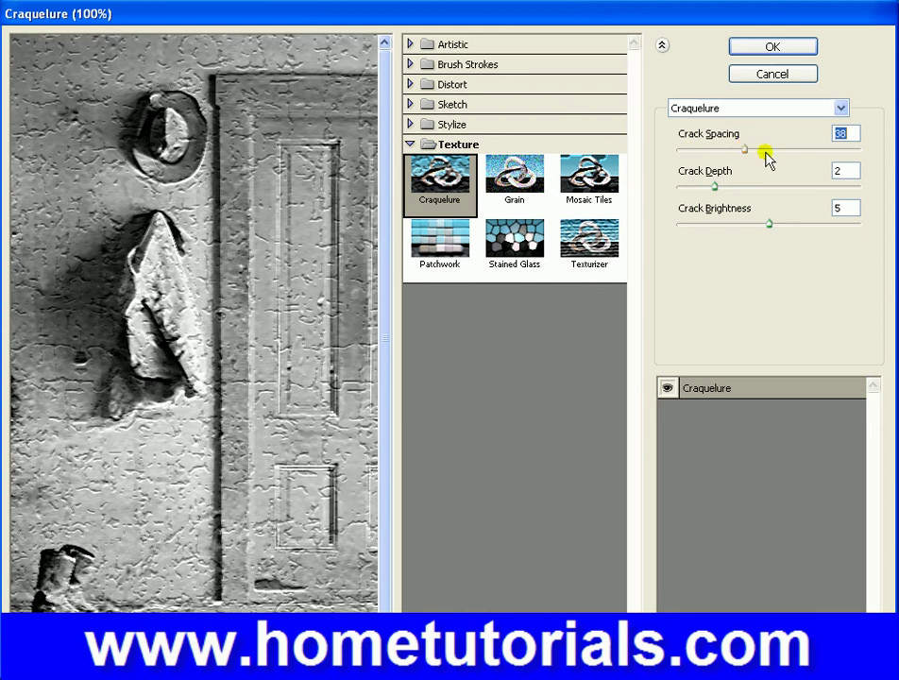
pyautogui.click(765, 151)
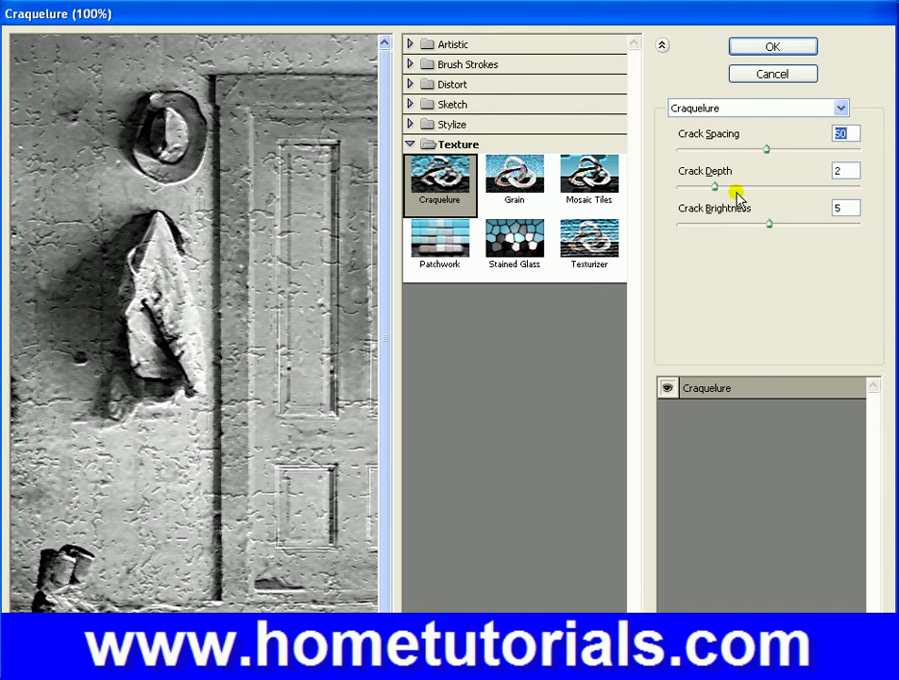
# Step: Set Craquelure to Crack Spacing 2, Crack Depth 0 and Crack Brightness 0
pyautogui.moveTo(737, 192); pyautogui.dragTo(772, 196)
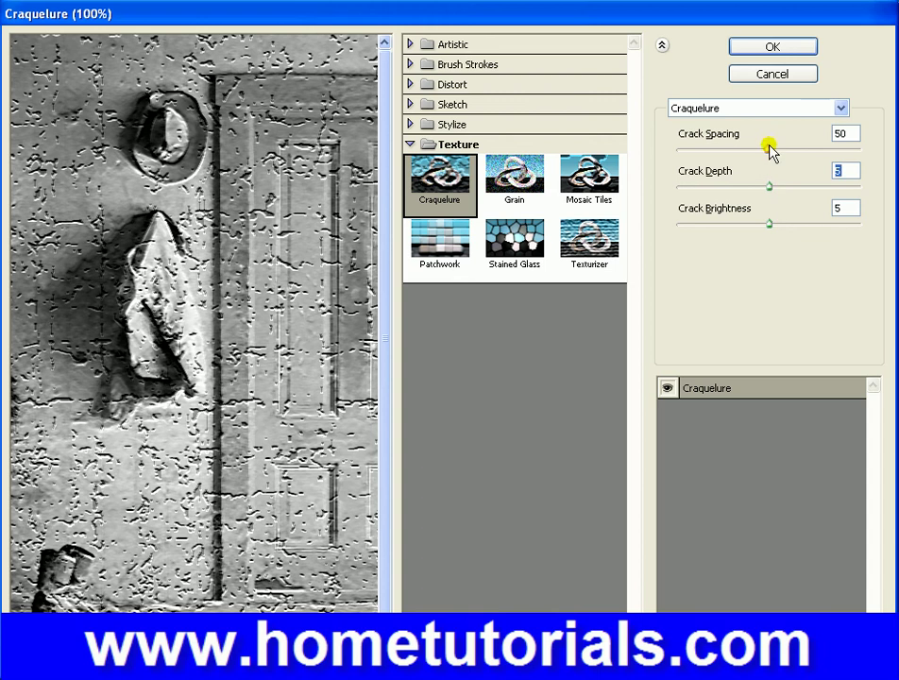
pyautogui.moveTo(766, 150); pyautogui.dragTo(675, 154)
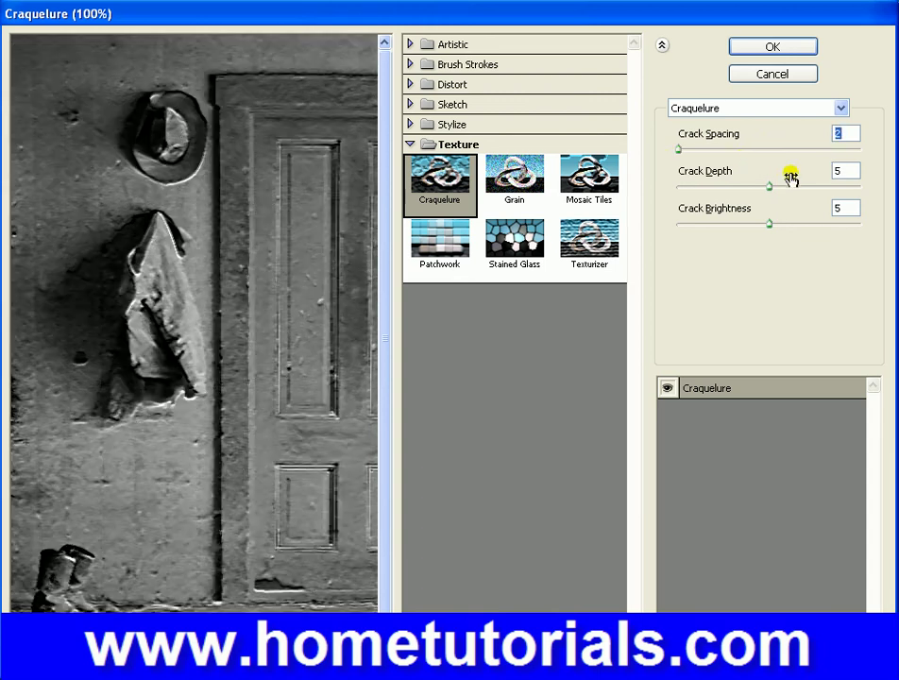
pyautogui.moveTo(772, 185); pyautogui.dragTo(680, 188)
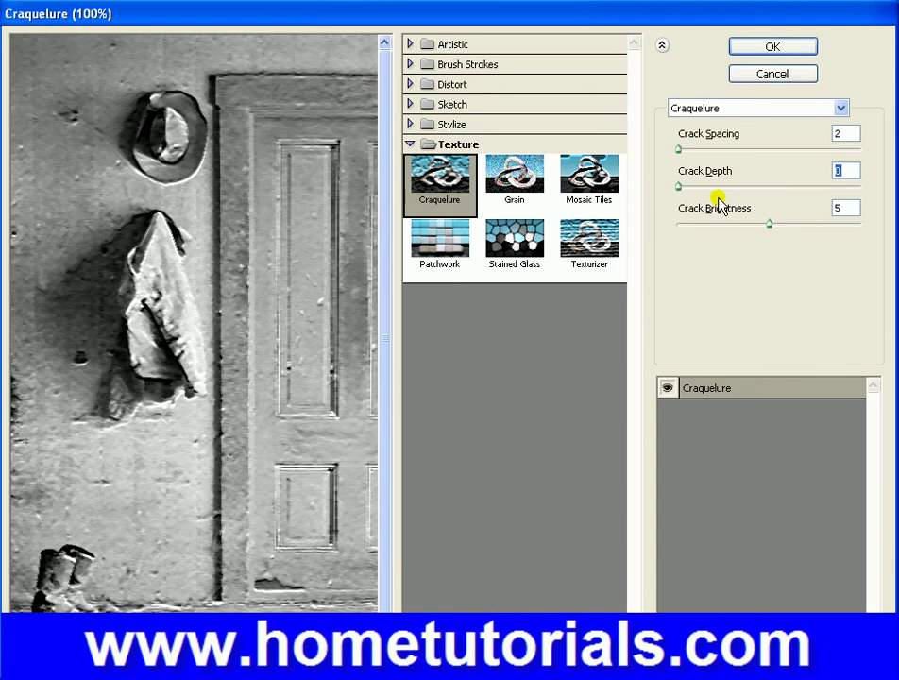
pyautogui.moveTo(762, 227); pyautogui.dragTo(641, 257)
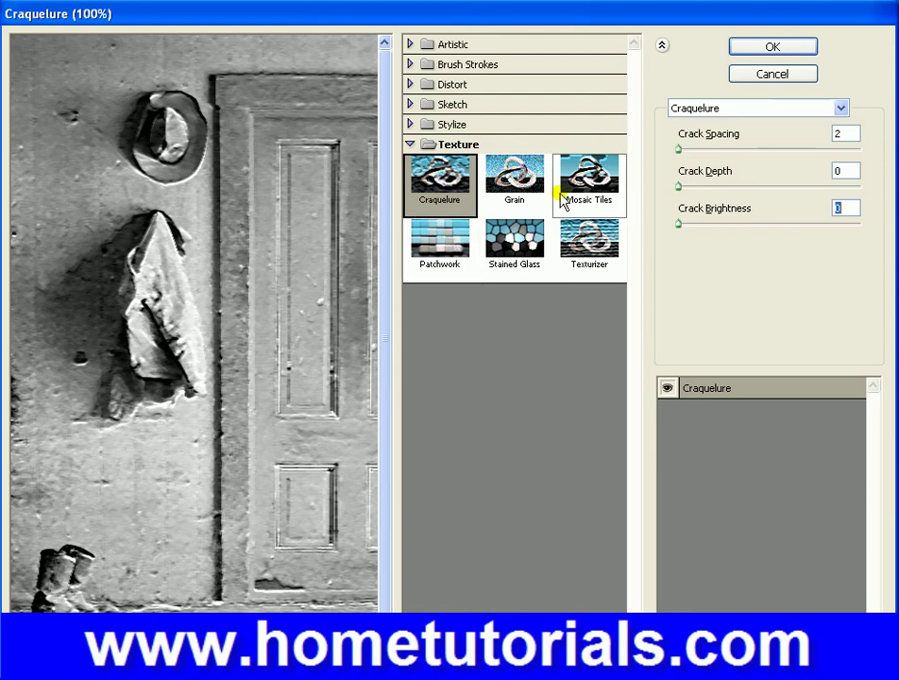
# Step: Switch the preview to Texturizer with Scaling 149% and Relief kept at 4
pyautogui.click(591, 236)
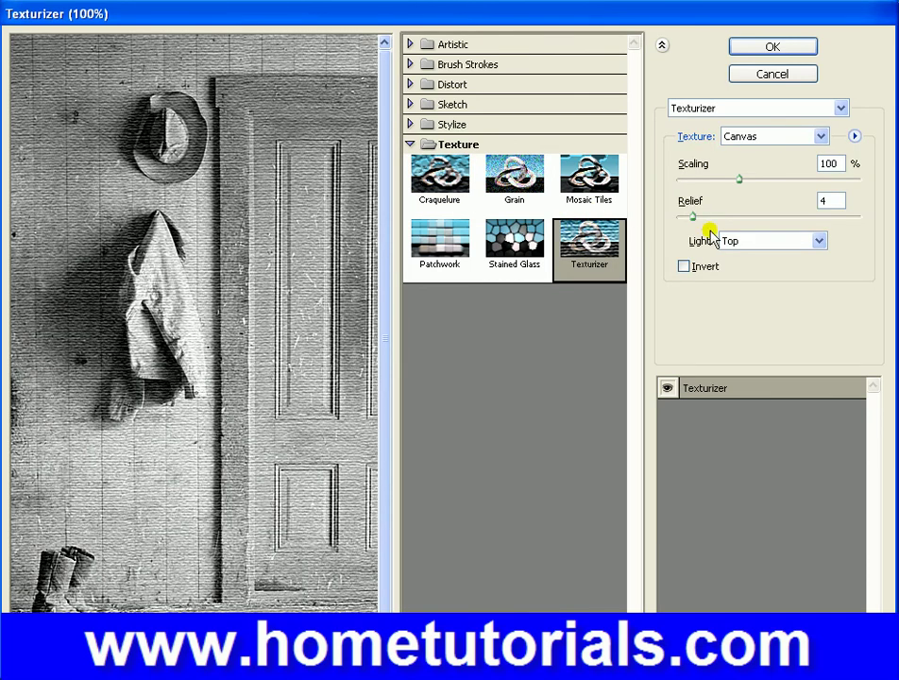
pyautogui.click(760, 178)
pyautogui.moveTo(760, 179); pyautogui.dragTo(799, 185)
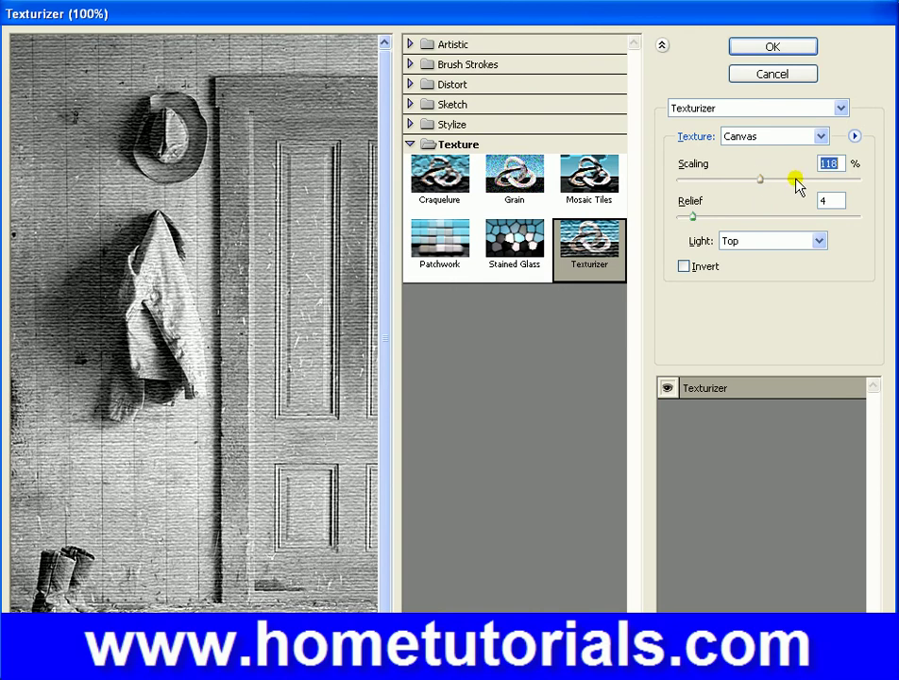
pyautogui.click(727, 218)
pyautogui.click(699, 219)
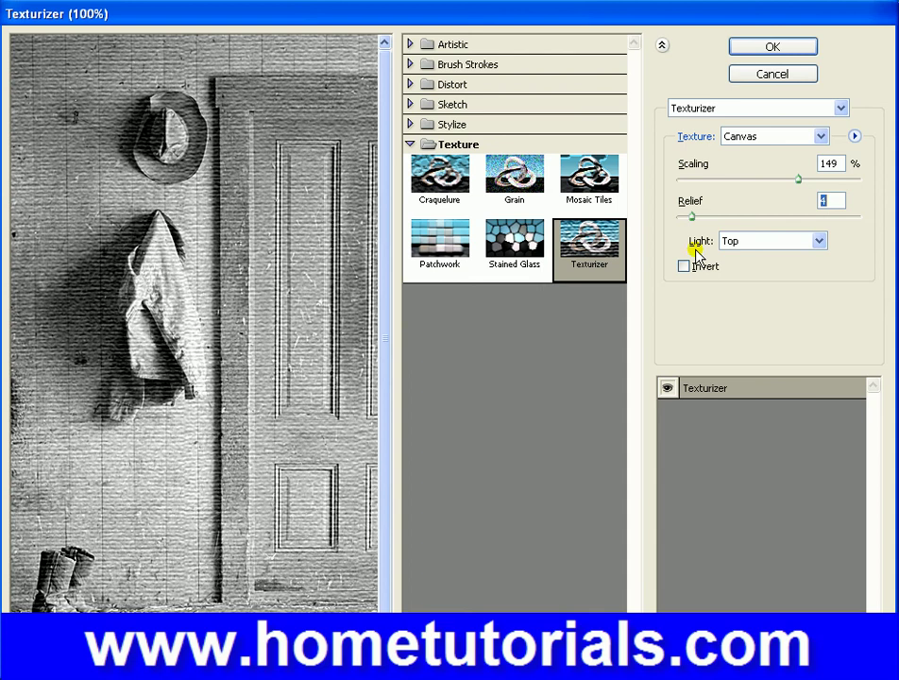
# Step: Try Burlap and Brick textures, settling on Sandstone
pyautogui.click(772, 139)
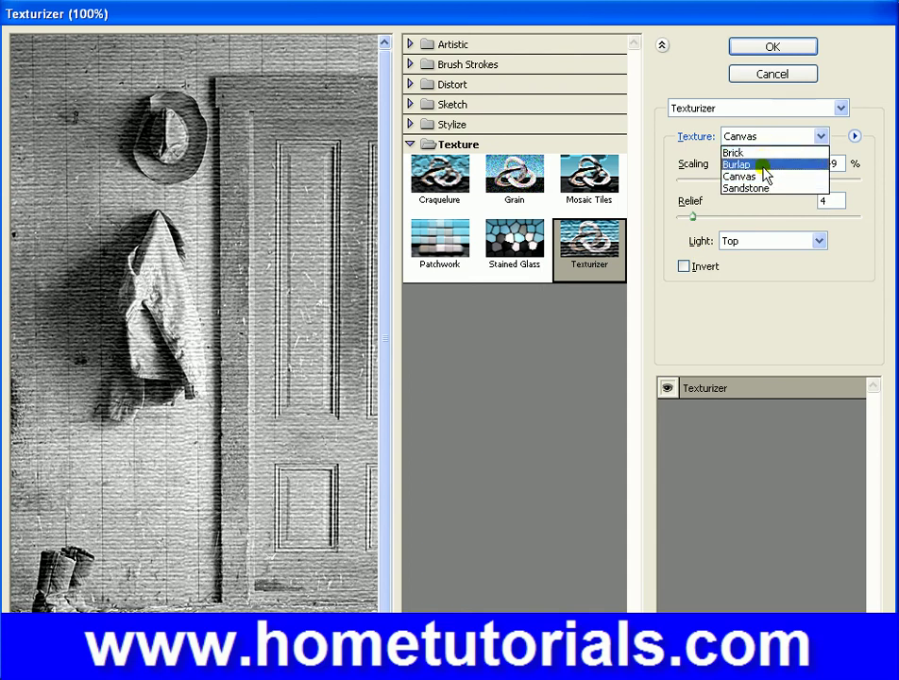
pyautogui.click(762, 166)
pyautogui.click(745, 138)
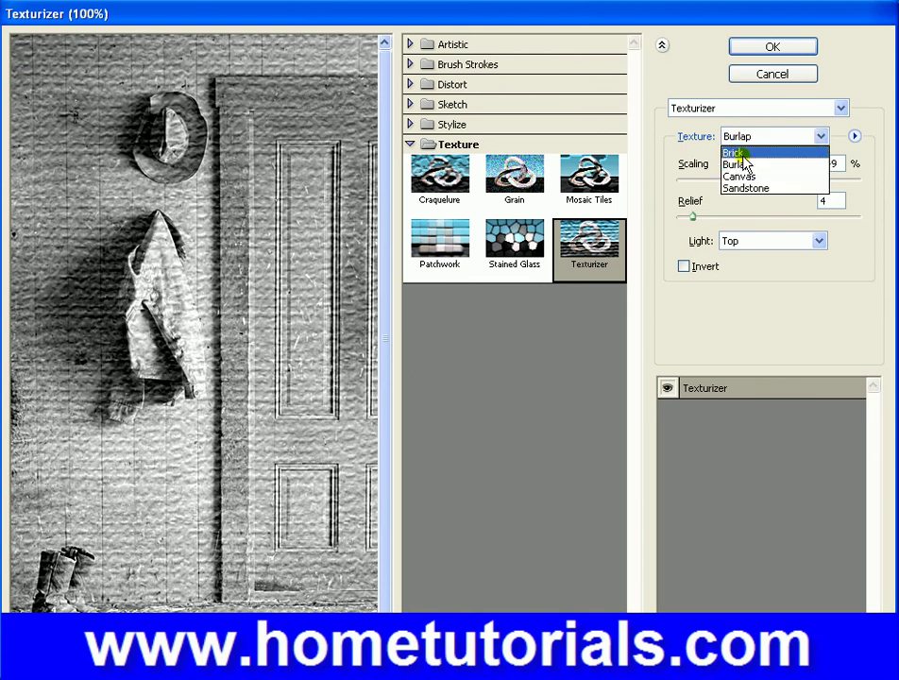
pyautogui.click(742, 146)
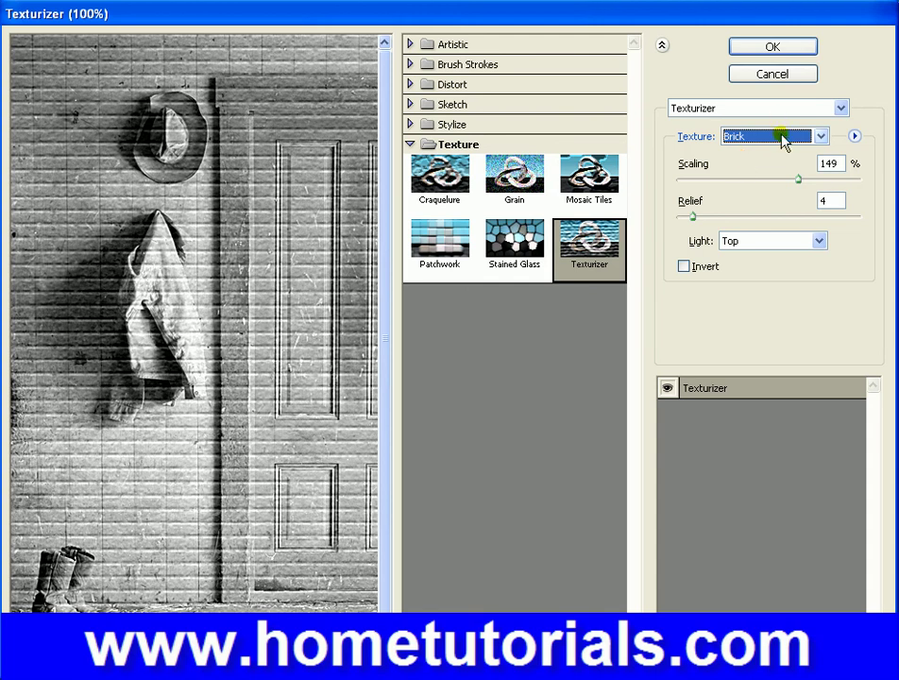
pyautogui.click(782, 140)
pyautogui.click(772, 189)
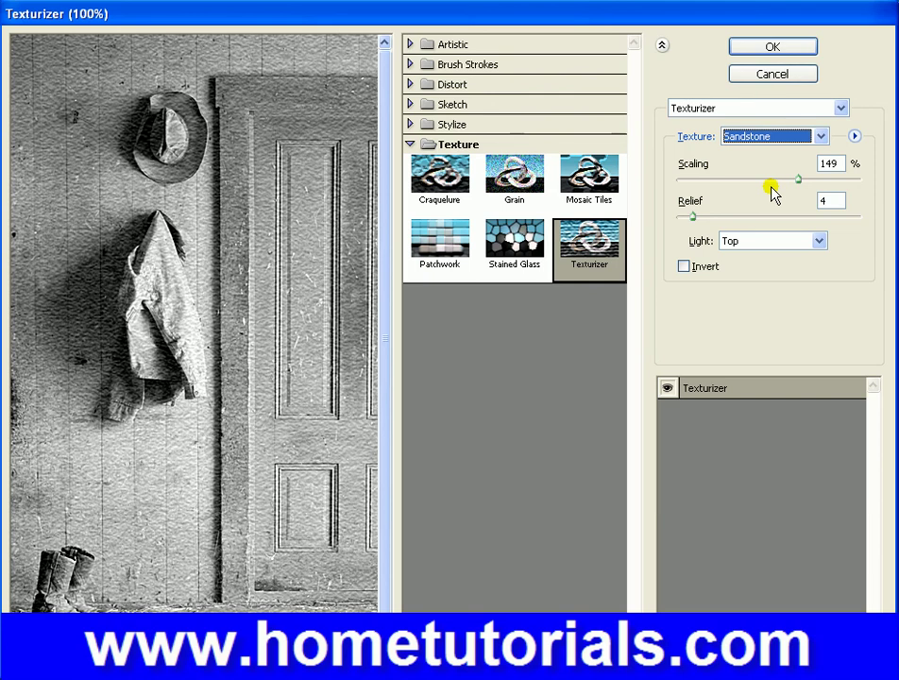
pyautogui.click(742, 111)
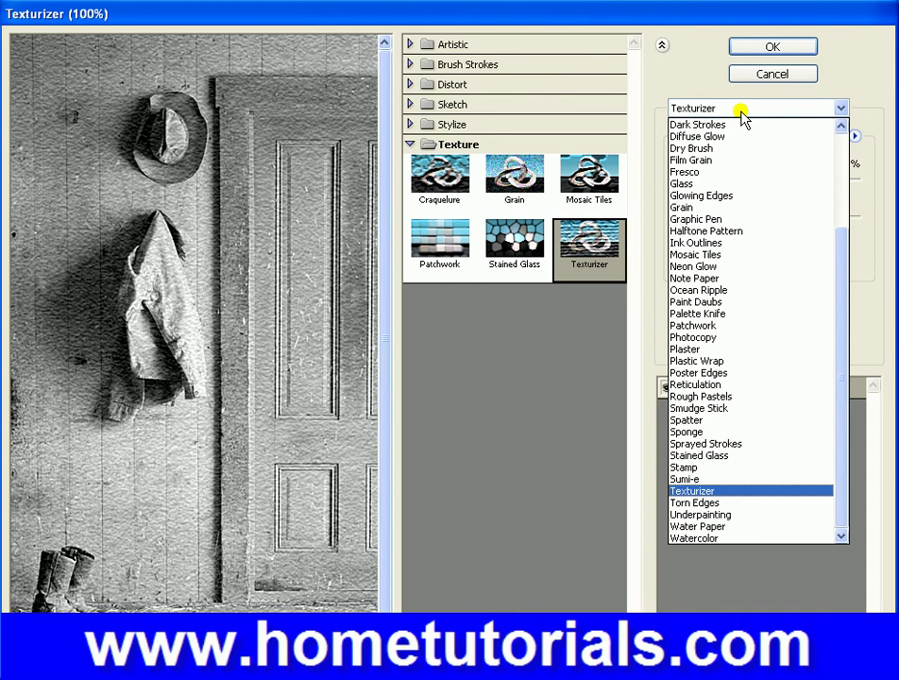
# Step: Preview Torn Edges with Image Balance 24, lower Smoothness and Contrast 21
pyautogui.click(694, 503)
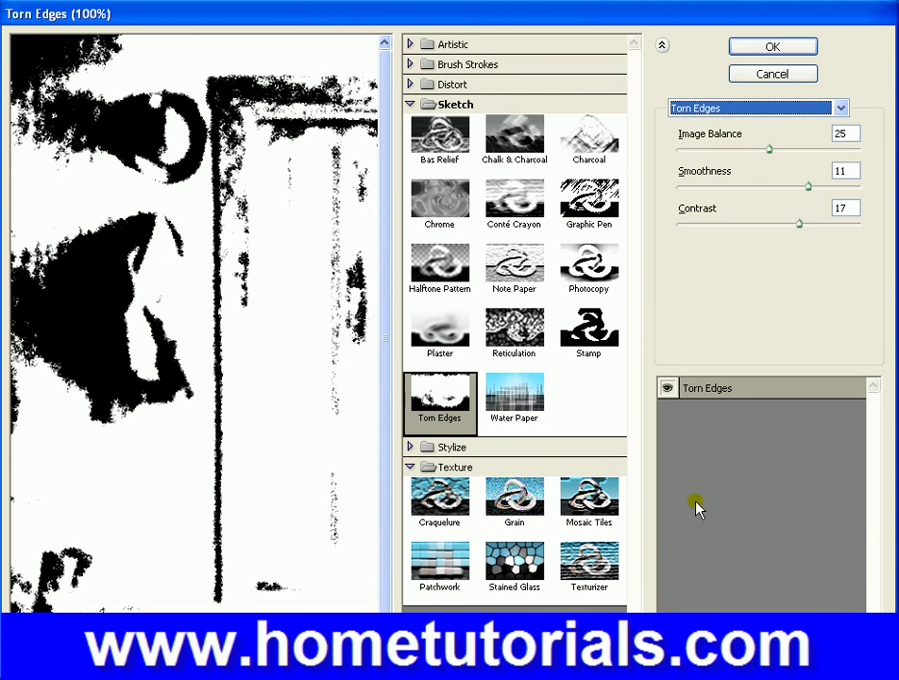
pyautogui.moveTo(731, 149); pyautogui.dragTo(793, 189)
pyautogui.click(760, 187)
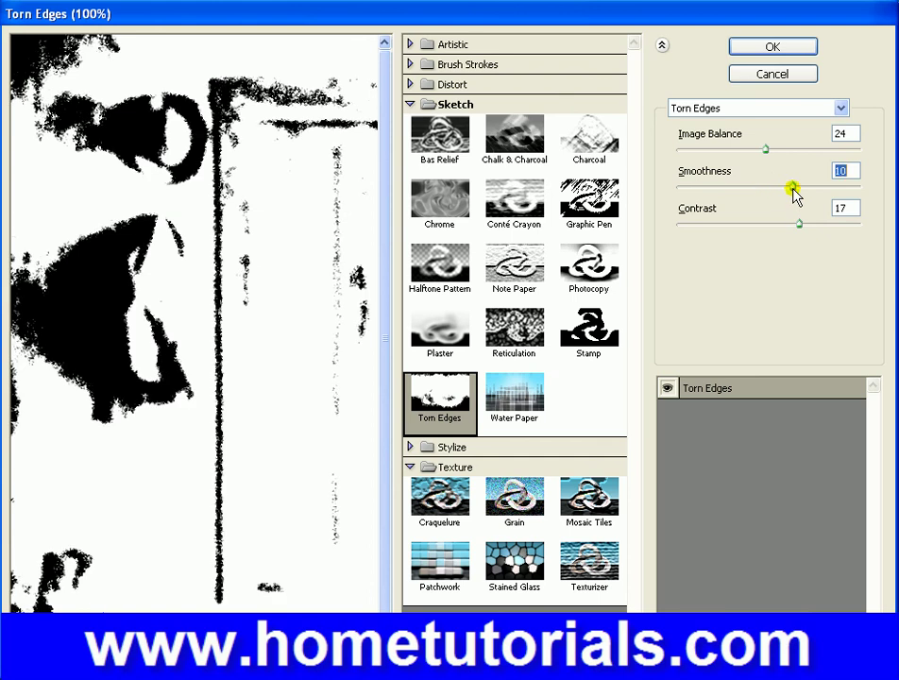
pyautogui.click(742, 227)
pyautogui.moveTo(742, 226); pyautogui.dragTo(713, 227)
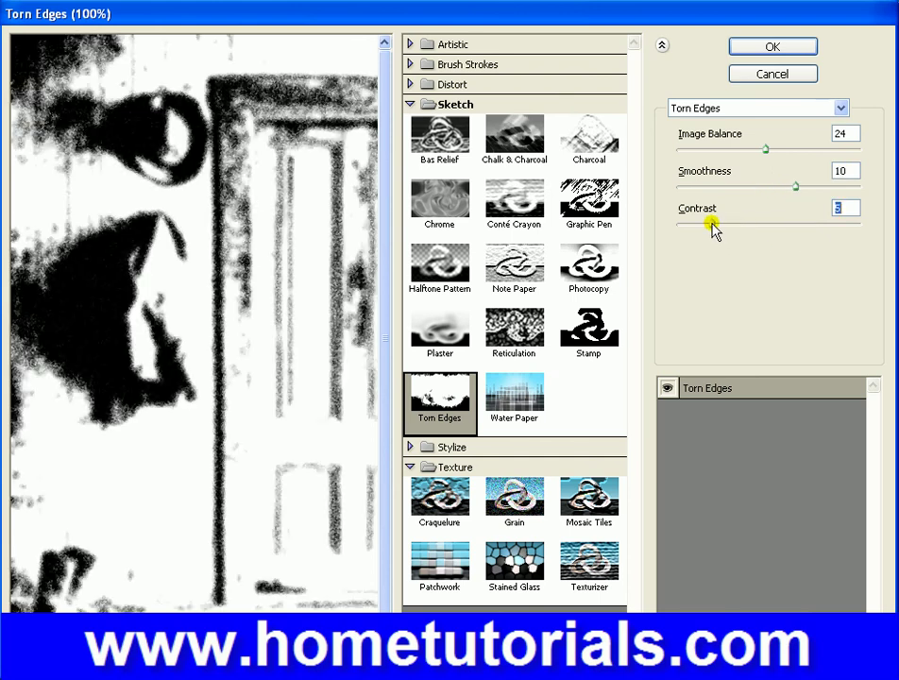
pyautogui.click(830, 225)
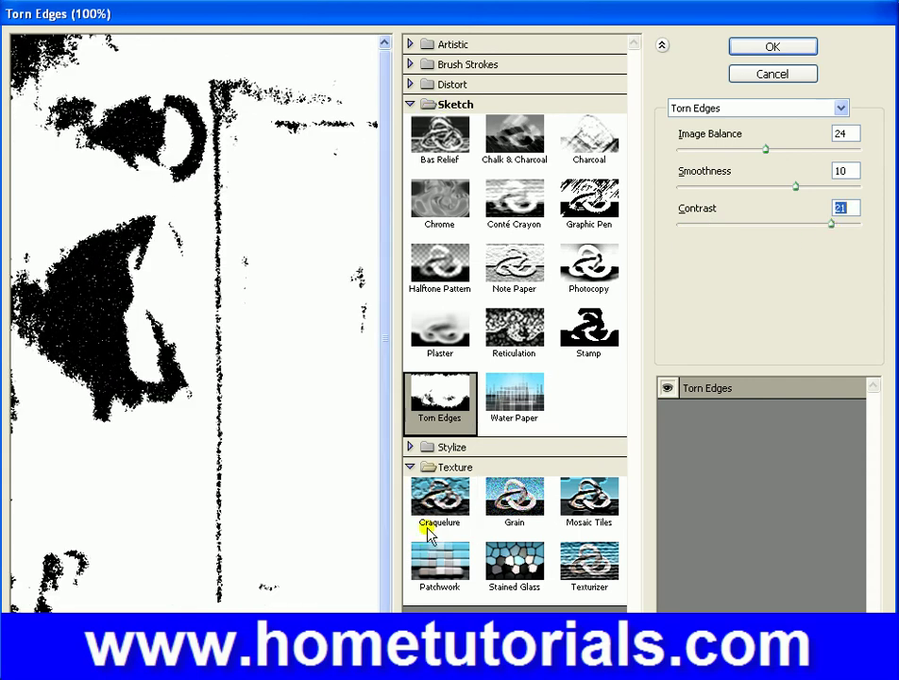
# Step: Collapse Texture and preview Bas Relief, Chalk & Charcoal, Charcoal, then Graphic Pen
pyautogui.click(411, 466)
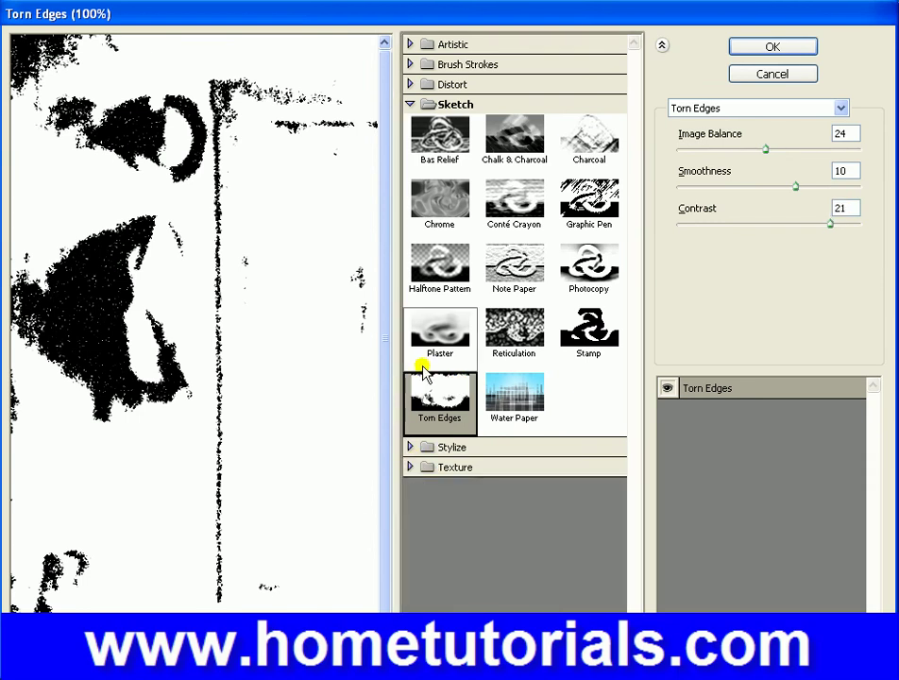
pyautogui.click(452, 162)
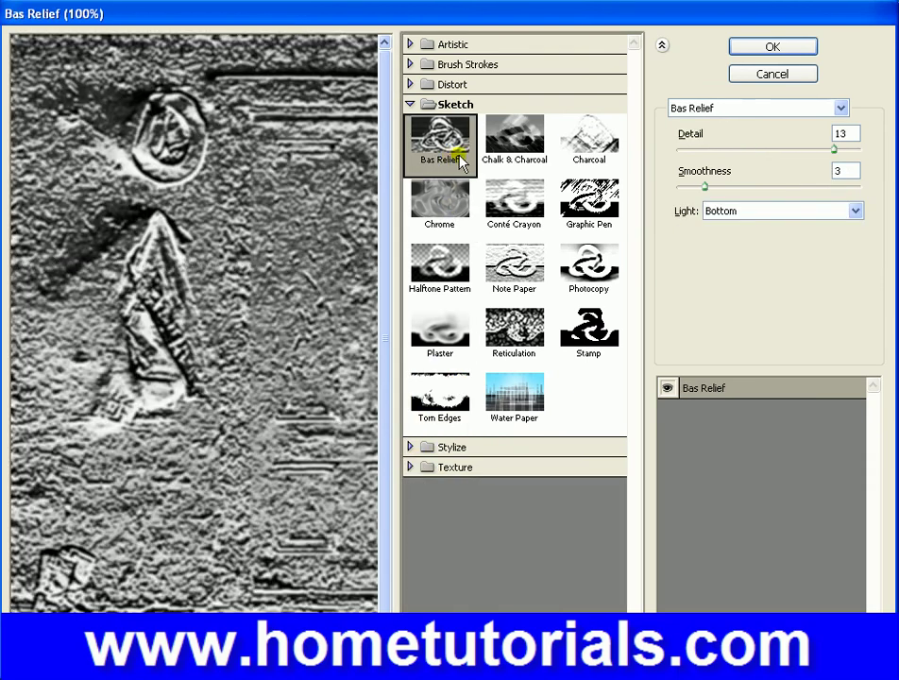
pyautogui.click(534, 144)
pyautogui.click(574, 140)
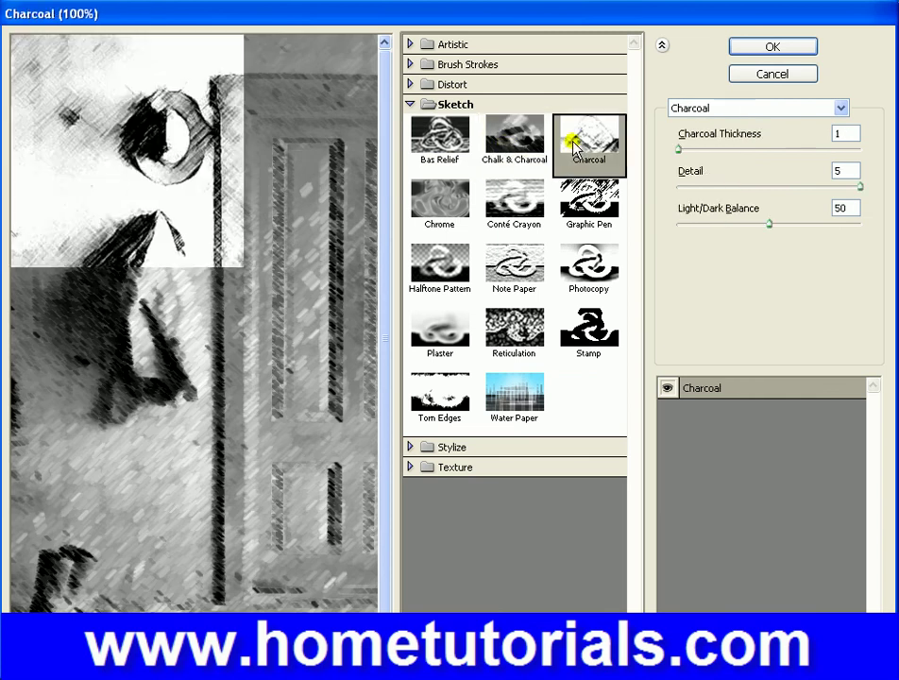
pyautogui.click(580, 203)
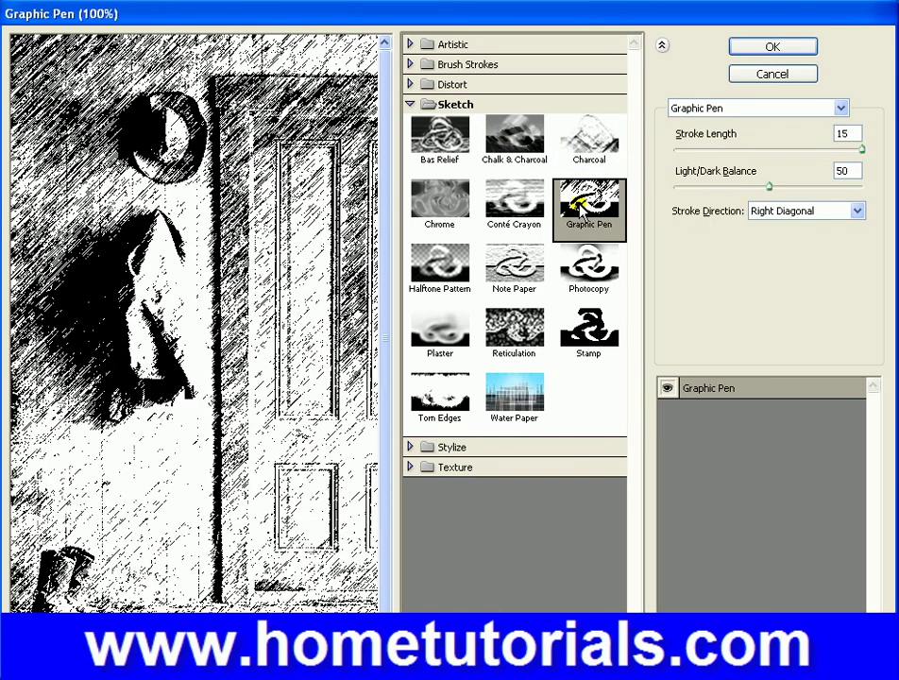
# Step: Adjust the Graphic Pen sliders on Ranch House to Stroke Length 13 and Light/Dark Balance 90
pyautogui.click(735, 150)
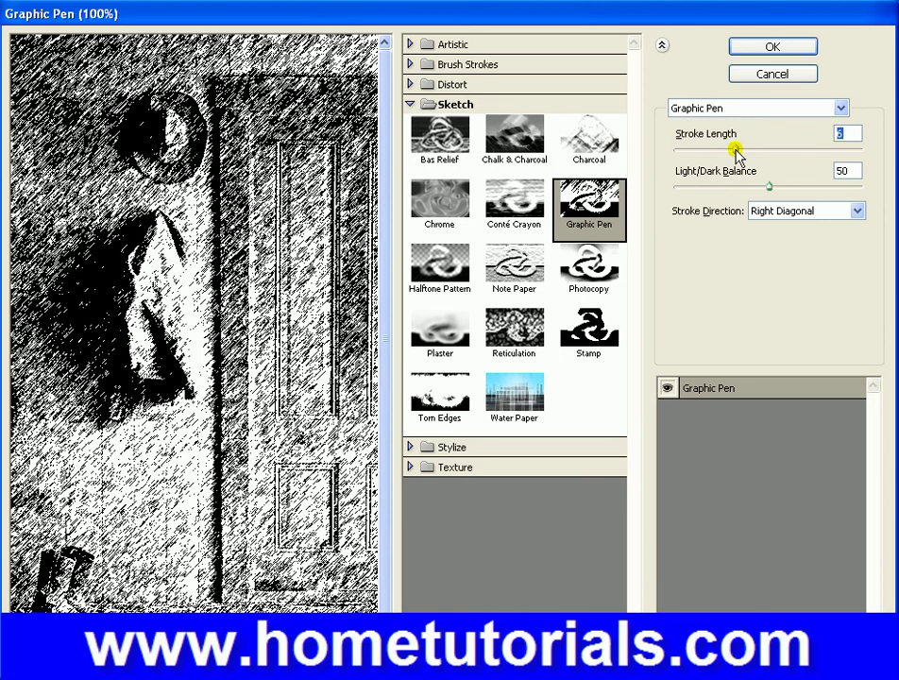
pyautogui.moveTo(736, 150); pyautogui.dragTo(741, 150)
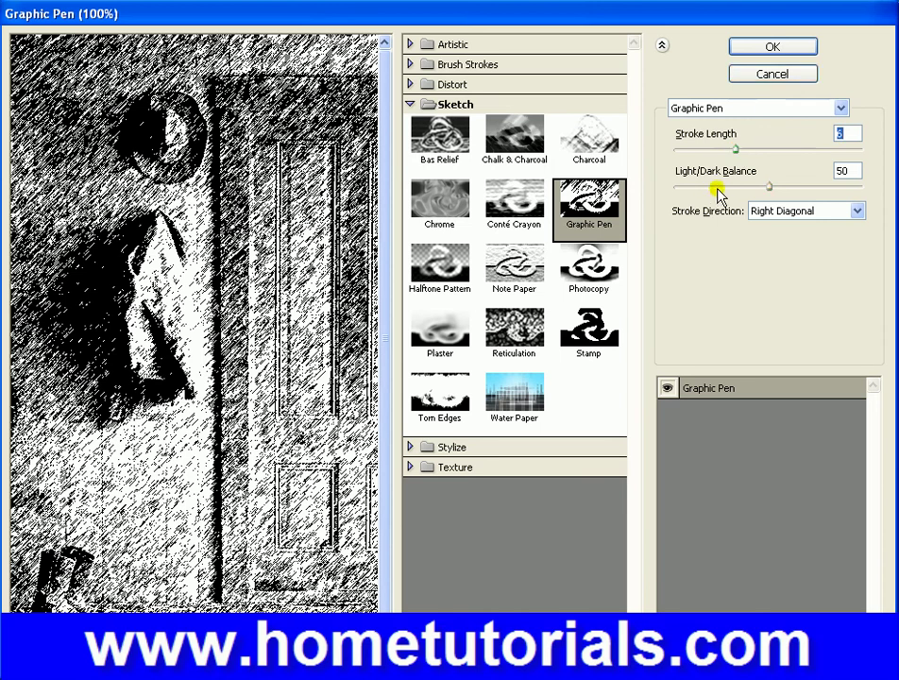
pyautogui.click(718, 187)
pyautogui.click(817, 187)
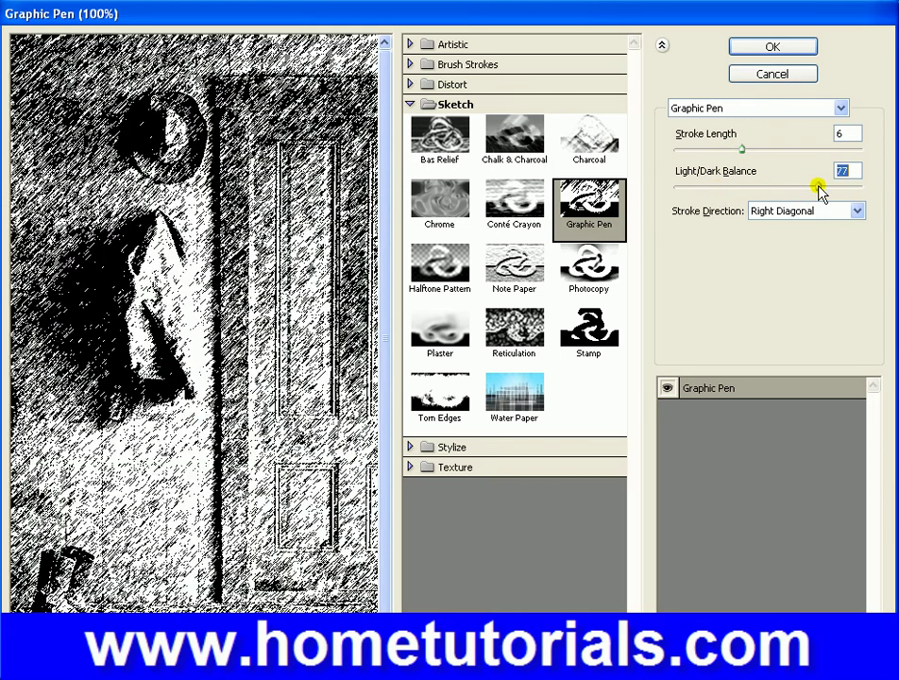
pyautogui.click(844, 187)
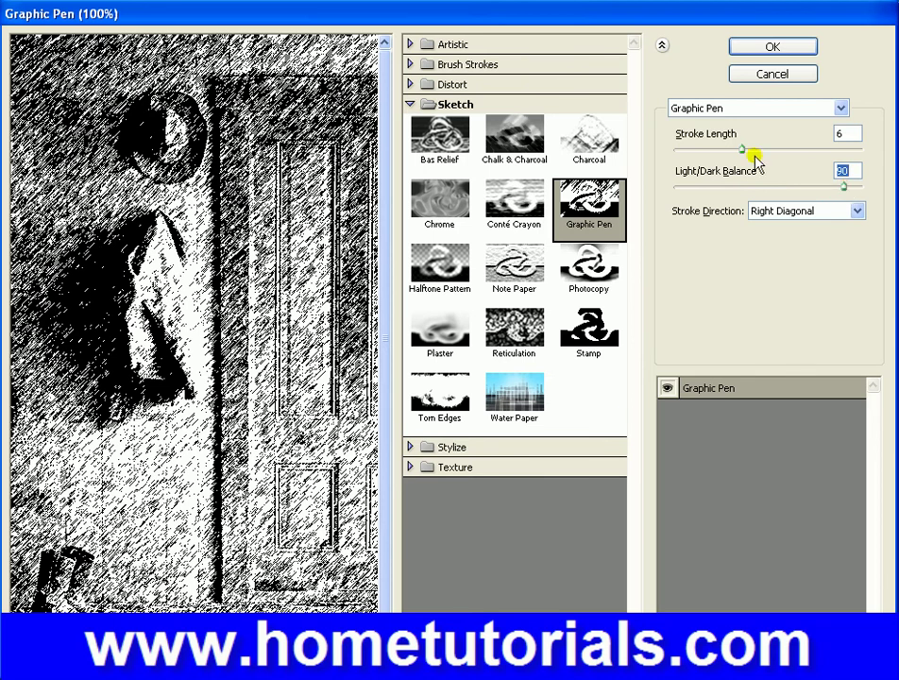
pyautogui.click(718, 150)
pyautogui.moveTo(717, 150)
pyautogui.mouseDown()
pyautogui.moveTo(804, 161)
pyautogui.moveTo(836, 154)
pyautogui.mouseUp()
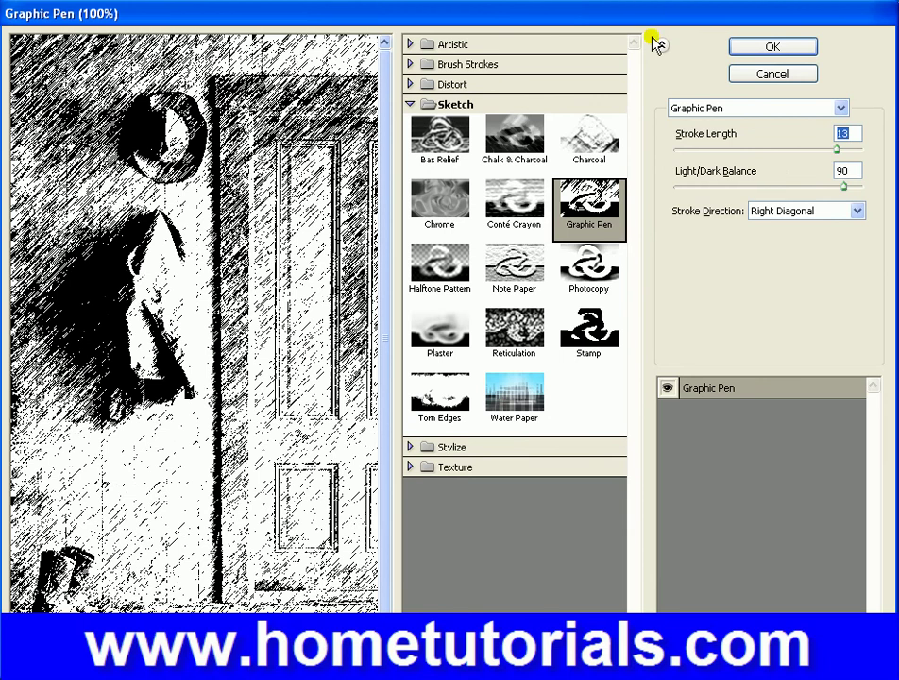
# Step: Cancel Graphic Pen, reopen the Filter Gallery, then collapse Texture and expand the Artistic folder
pyautogui.click(739, 73)
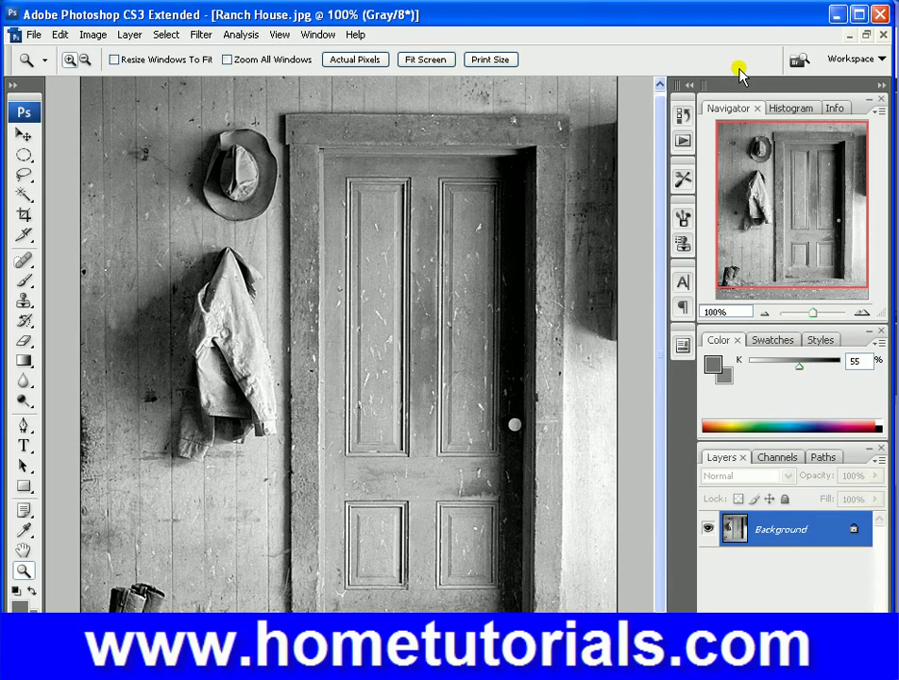
pyautogui.click(200, 35)
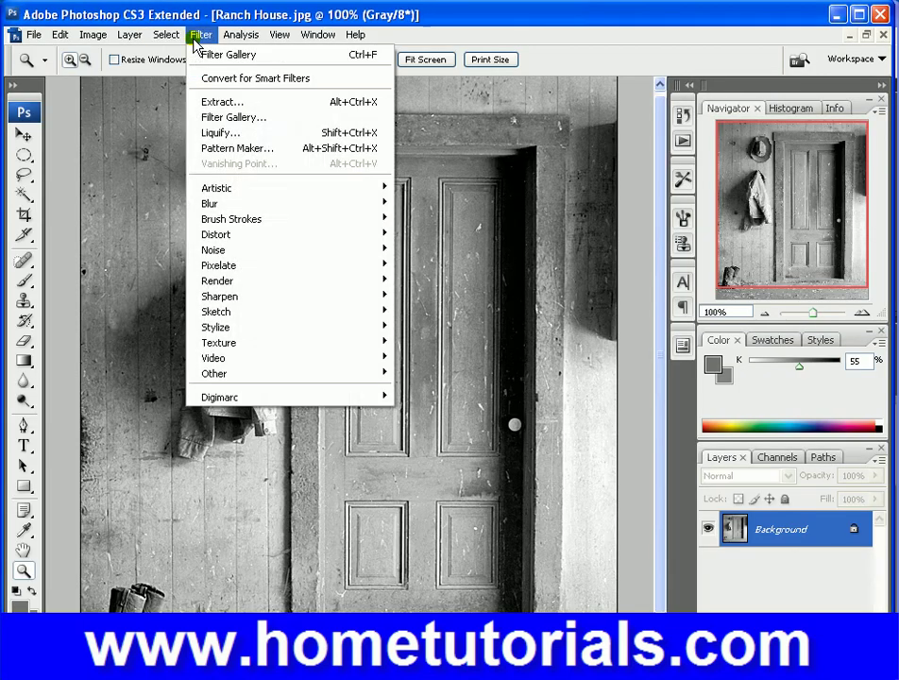
pyautogui.click(235, 121)
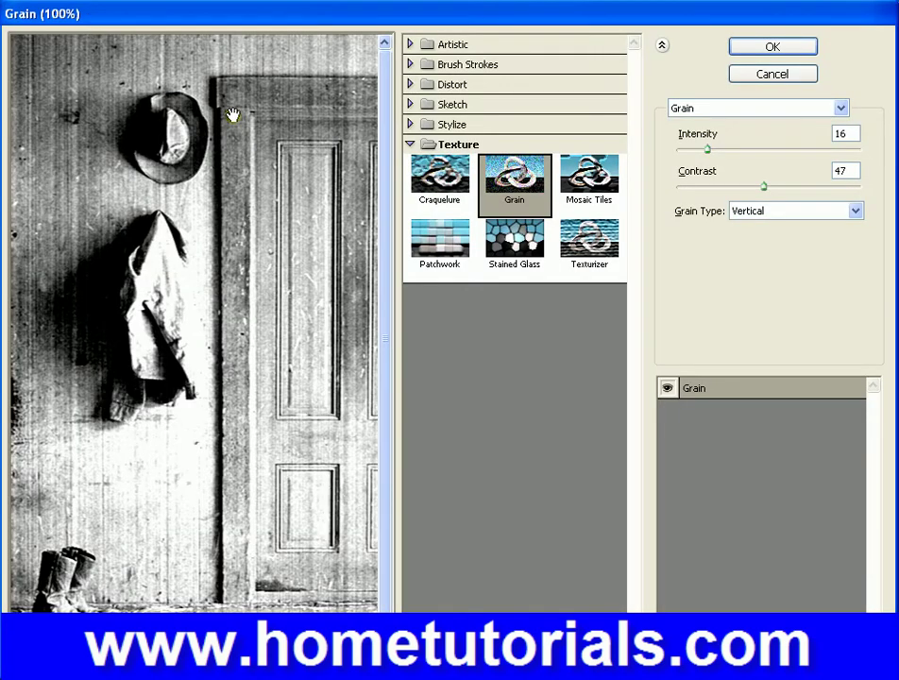
pyautogui.click(411, 145)
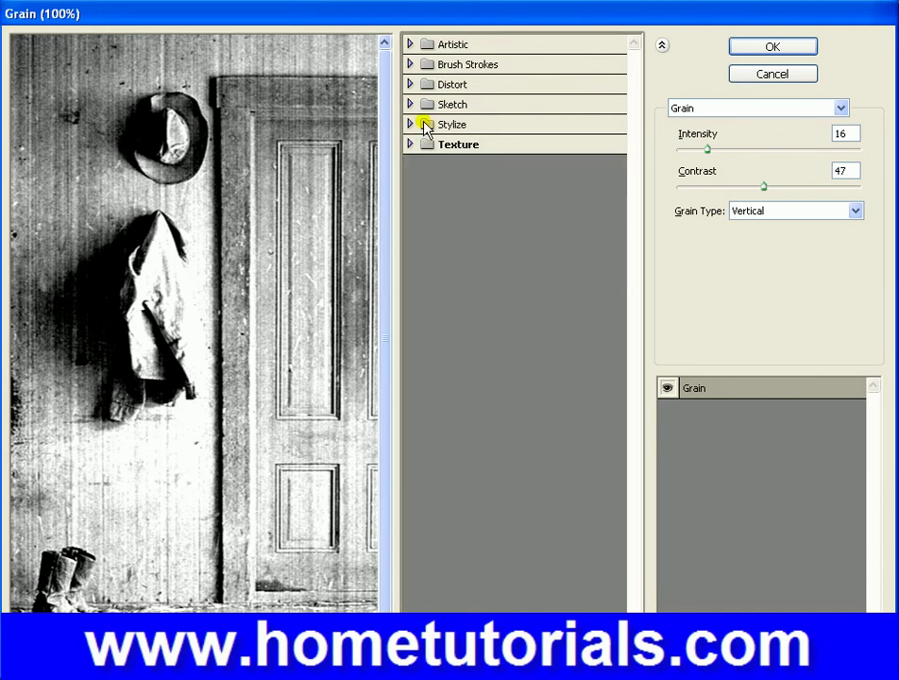
pyautogui.click(410, 44)
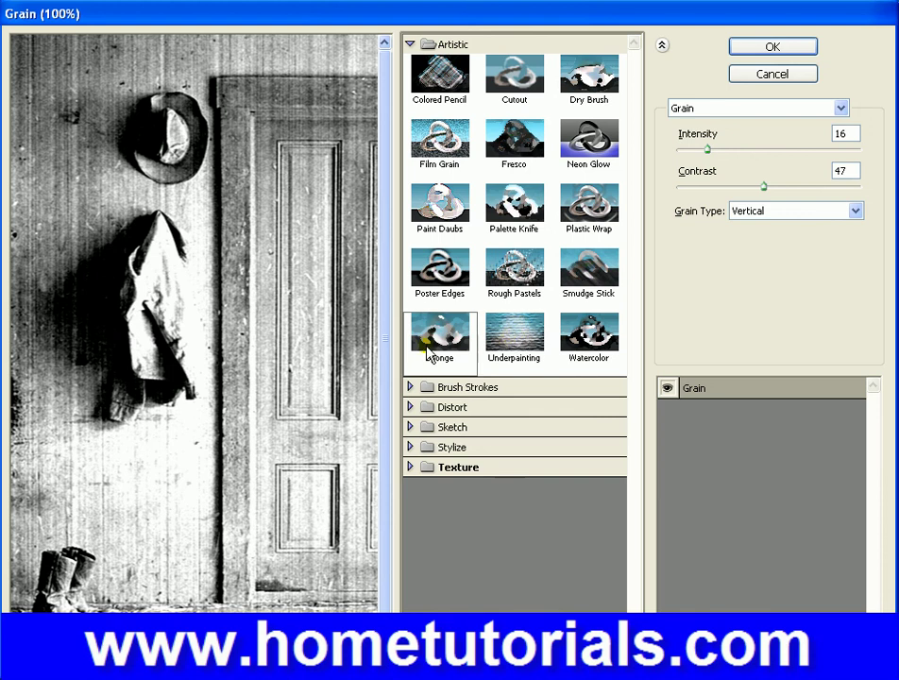
# Step: Browse the Brush Strokes, Distort and Sketch filter folders in the Filter Gallery
pyautogui.click(409, 44)
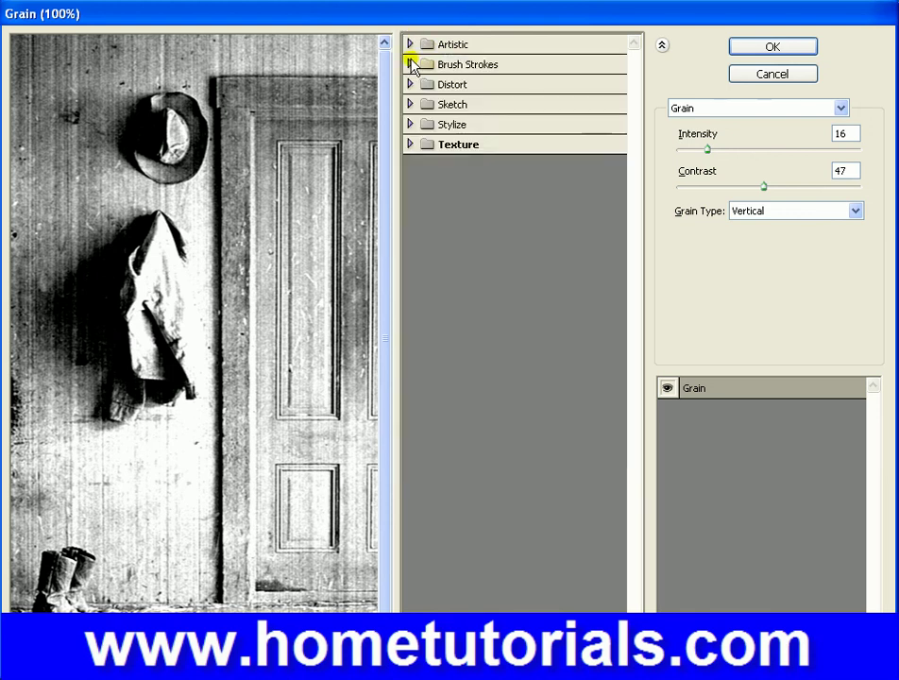
pyautogui.click(410, 63)
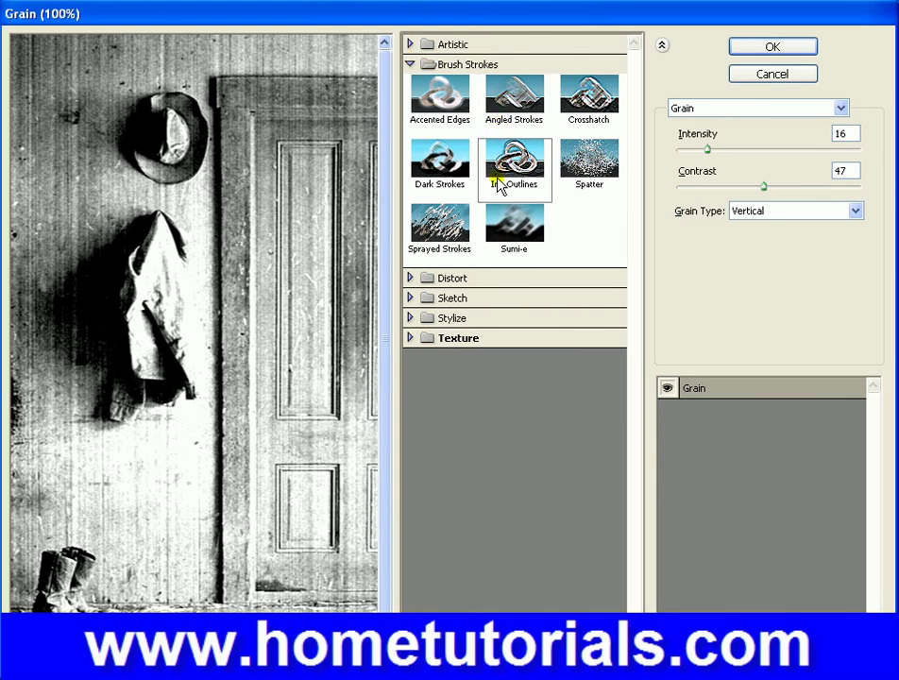
pyautogui.click(408, 64)
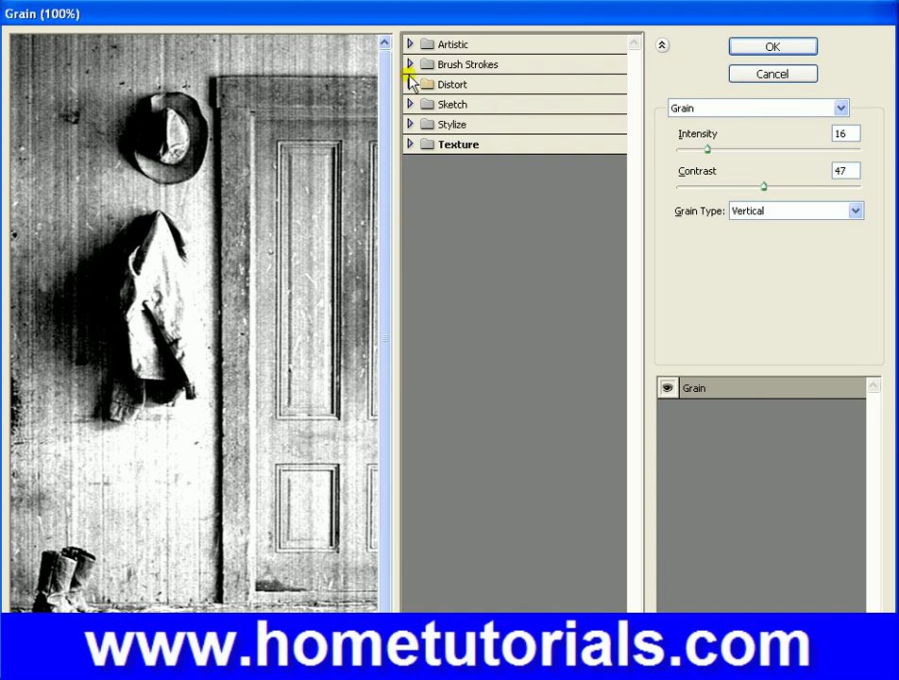
pyautogui.click(410, 84)
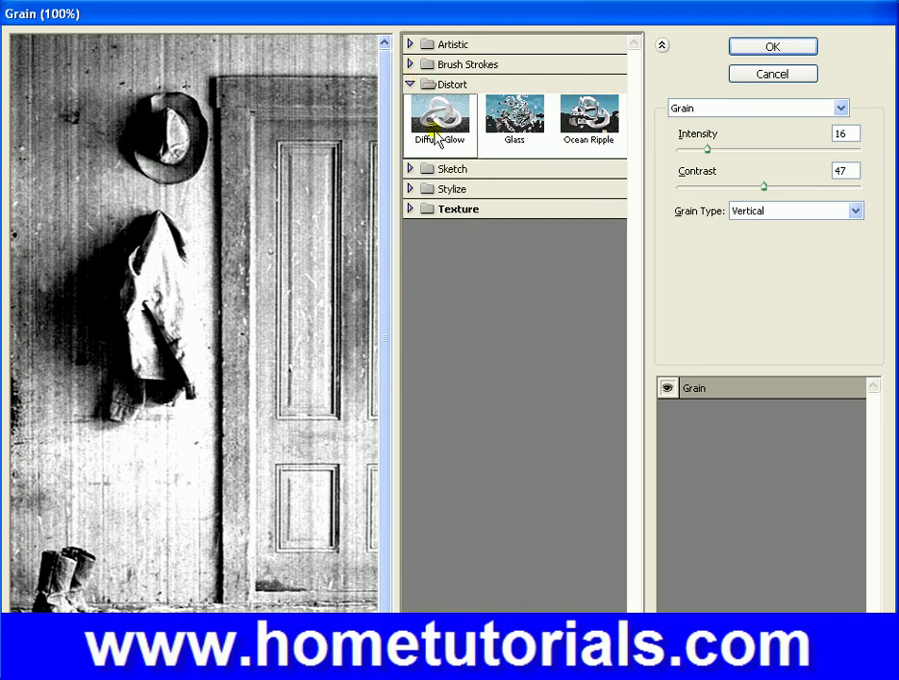
pyautogui.click(410, 84)
pyautogui.click(410, 104)
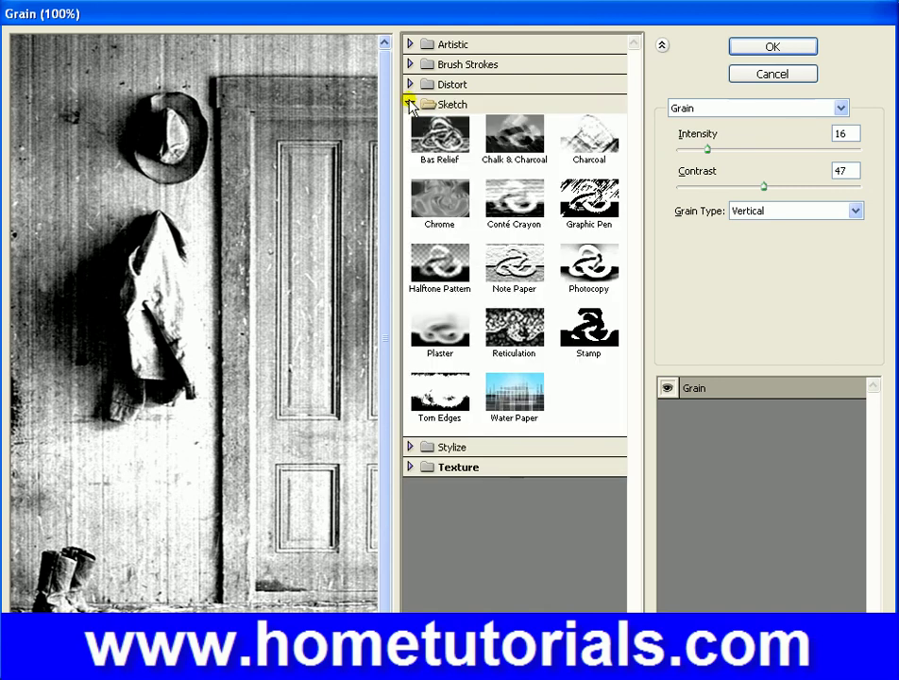
pyautogui.click(410, 104)
# Step: Expand Stylize to see Glowing Edges, cancel the gallery without Grain, and close Ranch House
pyautogui.click(409, 123)
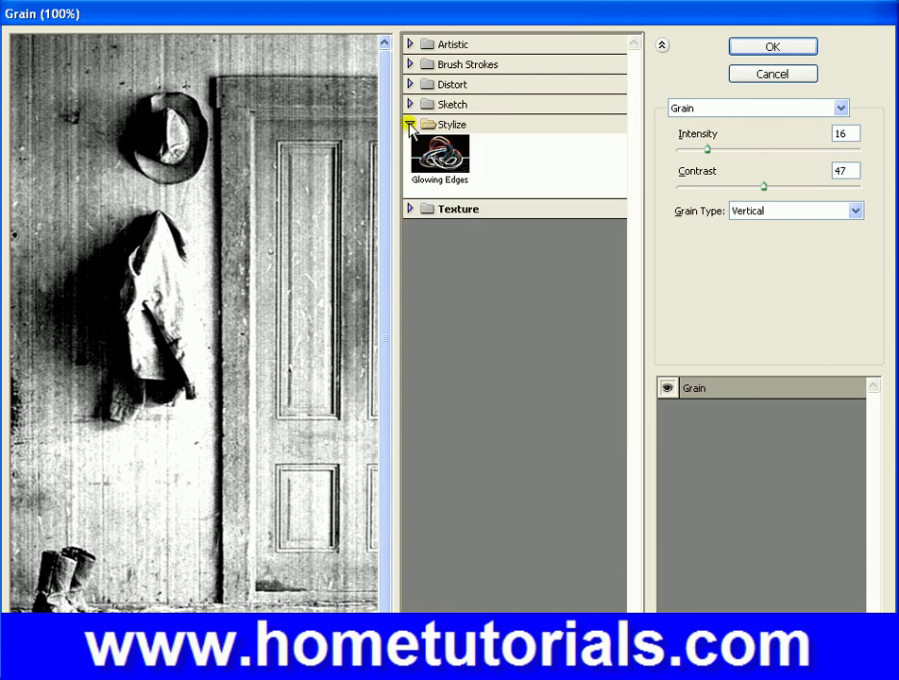
pyautogui.click(798, 74)
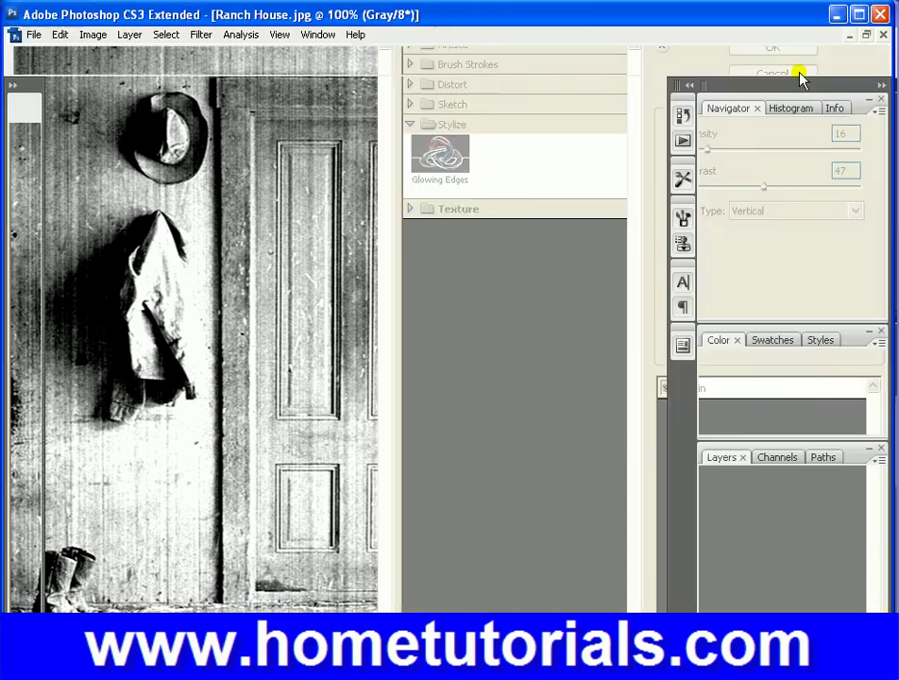
pyautogui.click(879, 35)
# Step: Close Ranch House without saving and open Sunflower.psd from Bridge's Samples folder
pyautogui.click(444, 287)
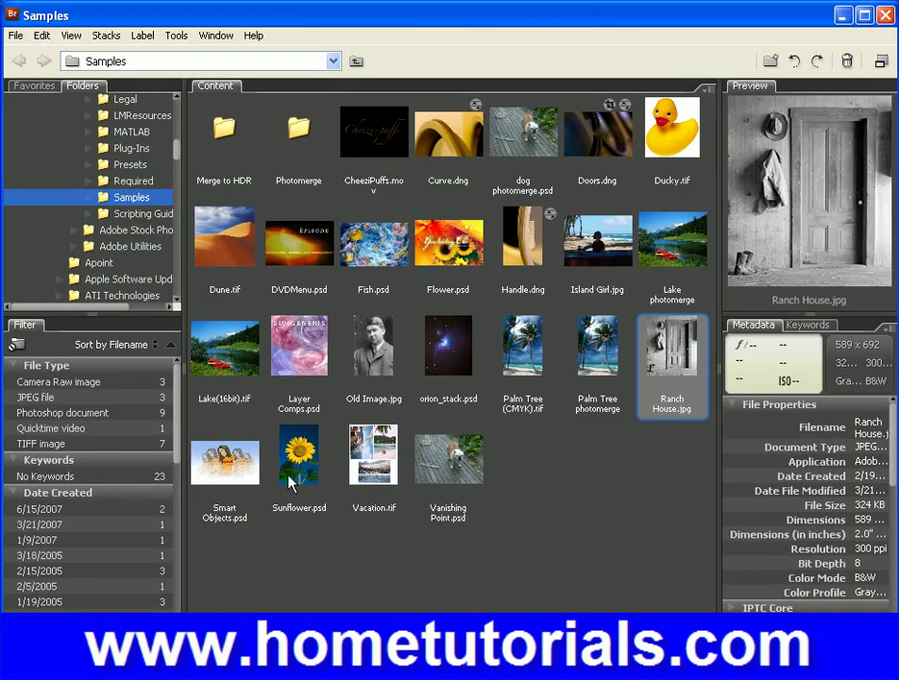
pyautogui.doubleClick(293, 477)
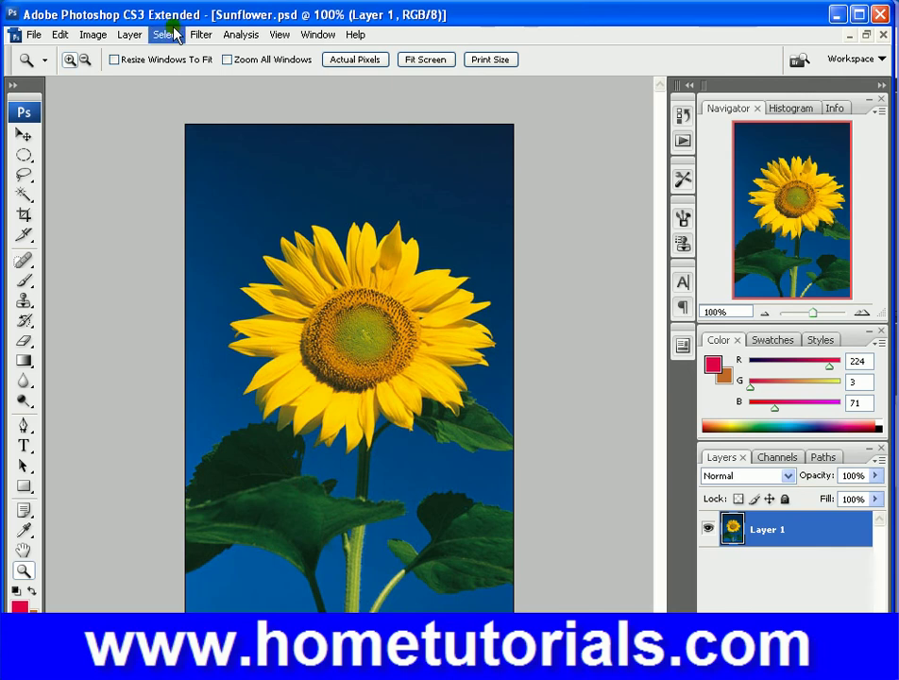
# Step: Look through the Filter menu's category submenus, then open the Filter Gallery on Sunflower.psd
pyautogui.click(212, 36)
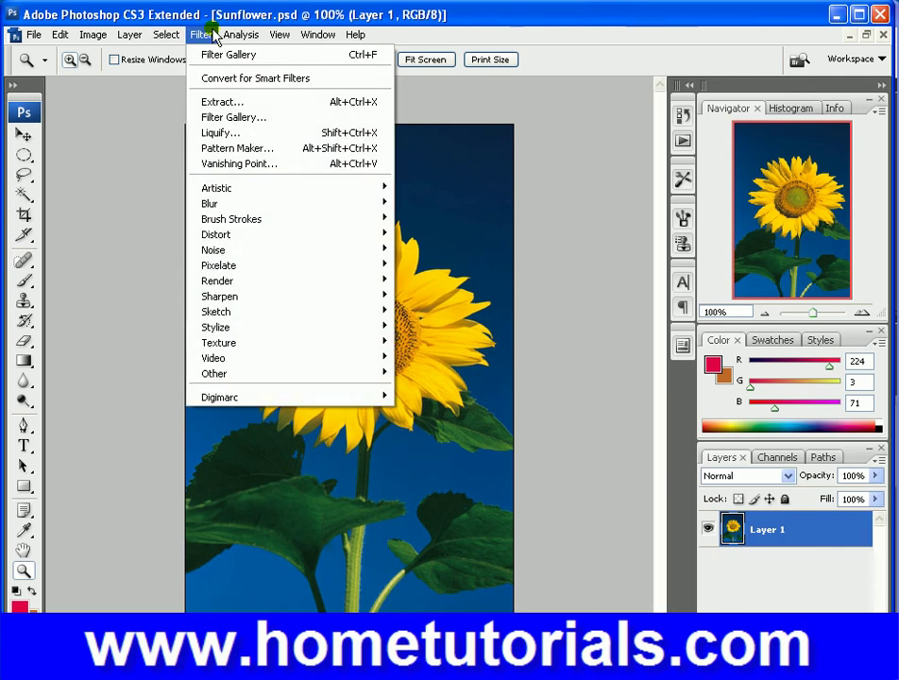
pyautogui.moveTo(278, 332)
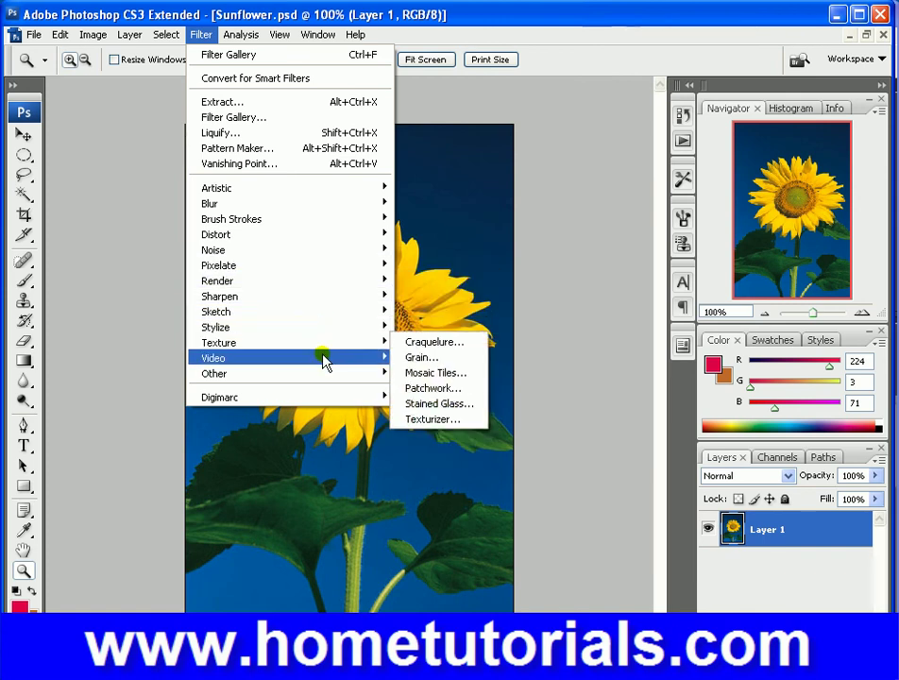
pyautogui.moveTo(319, 373)
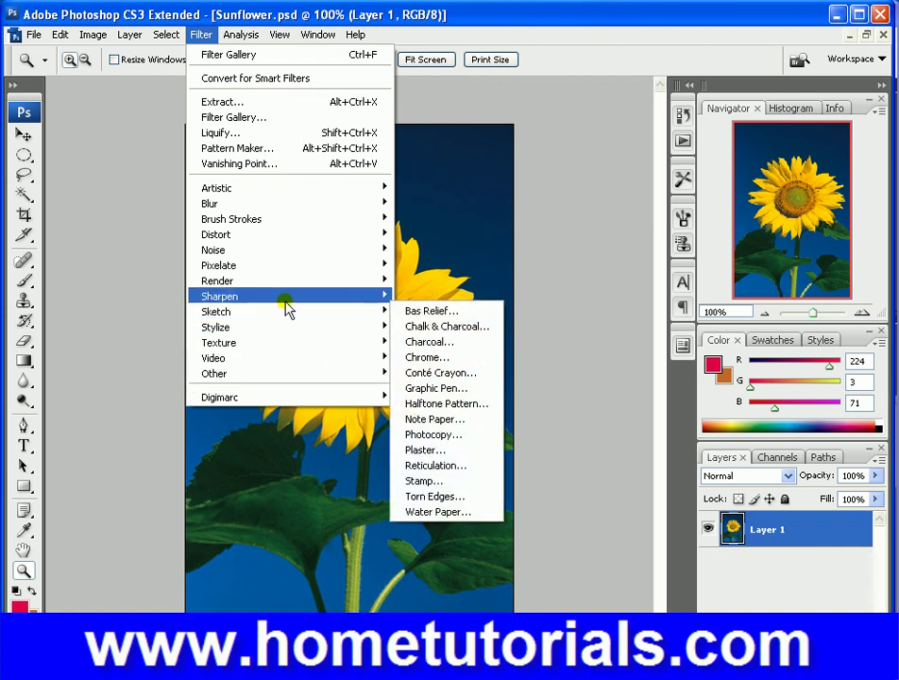
pyautogui.moveTo(286, 302)
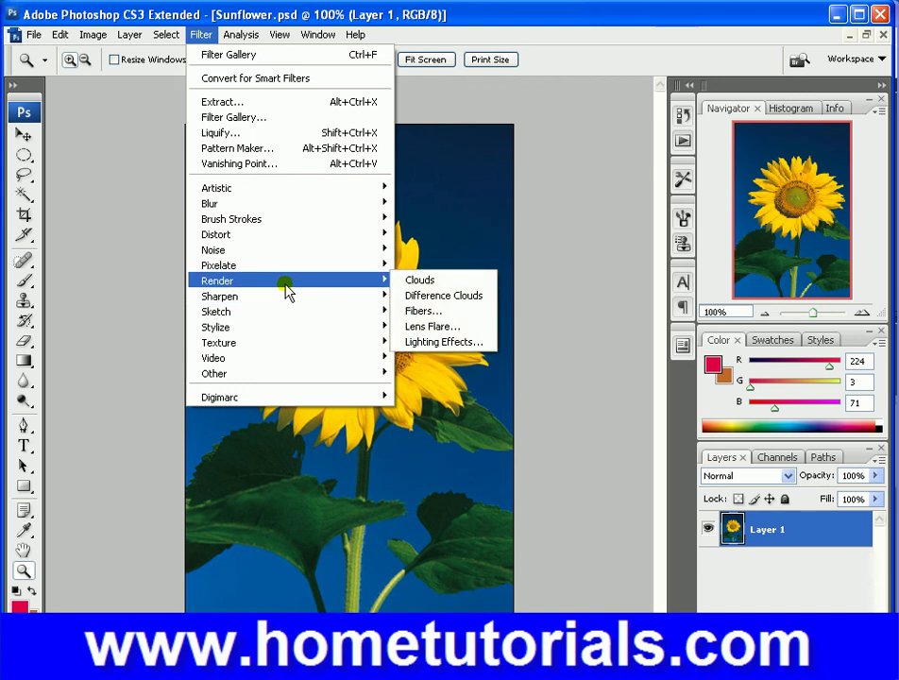
pyautogui.moveTo(286, 267)
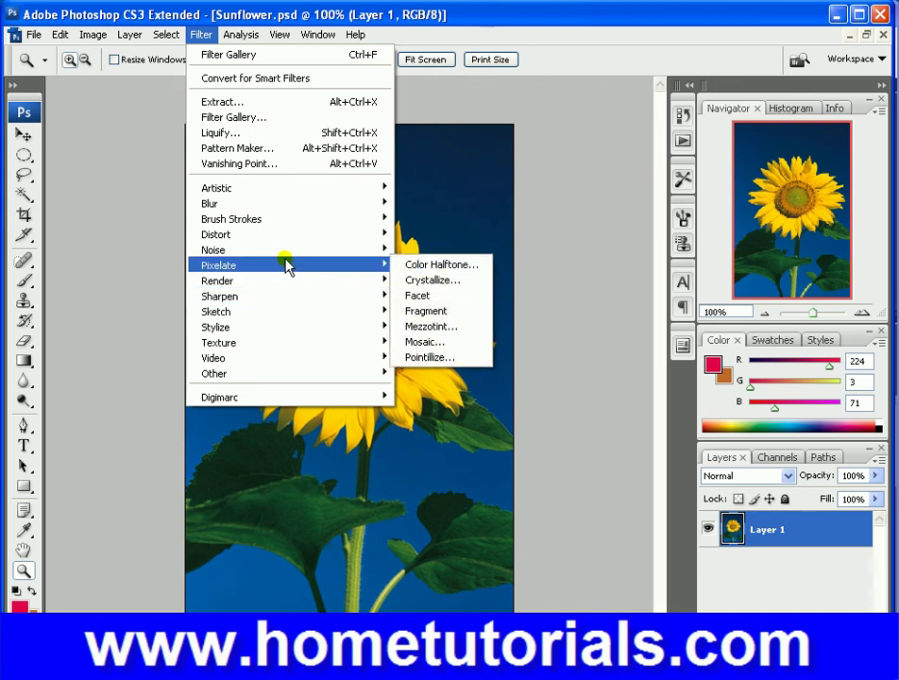
pyautogui.moveTo(288, 243)
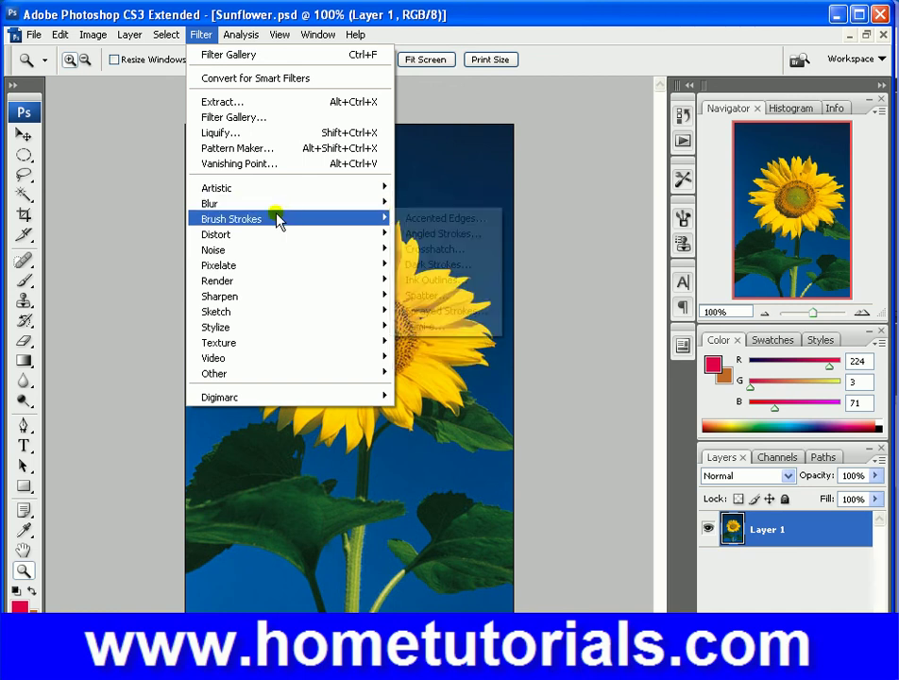
pyautogui.moveTo(279, 188)
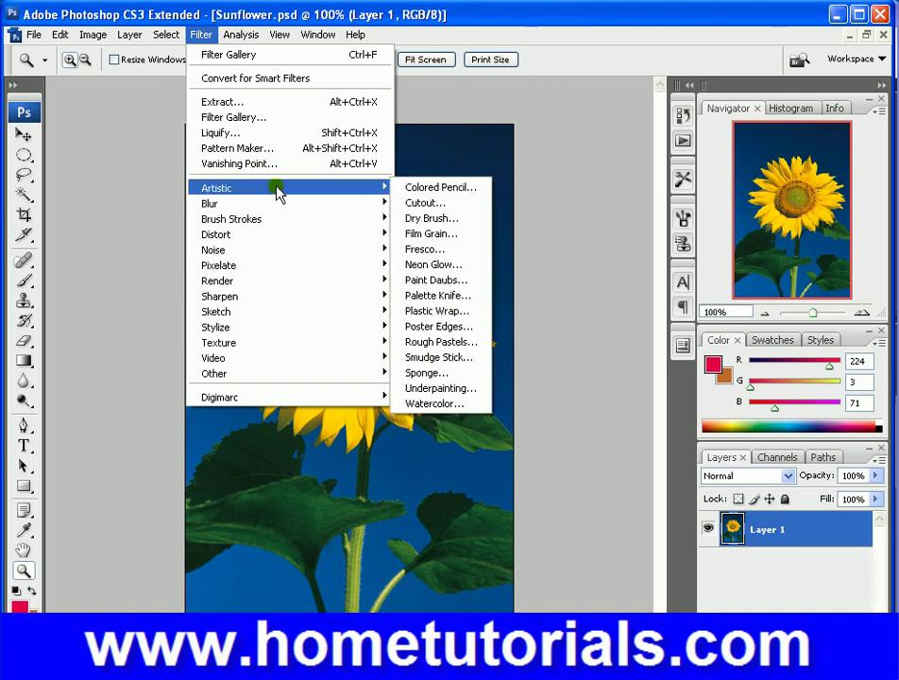
pyautogui.click(243, 117)
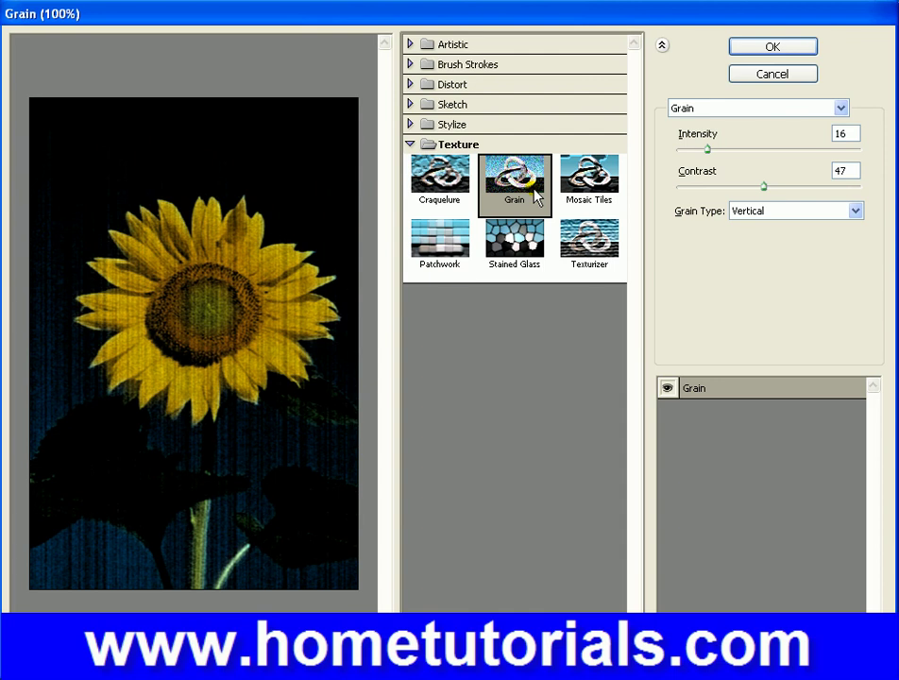
# Step: Preview Stylize > Glowing Edges on the sunflower with Edge Width 2, Edge Brightness 5, Smoothness 2
pyautogui.click(411, 125)
pyautogui.click(428, 149)
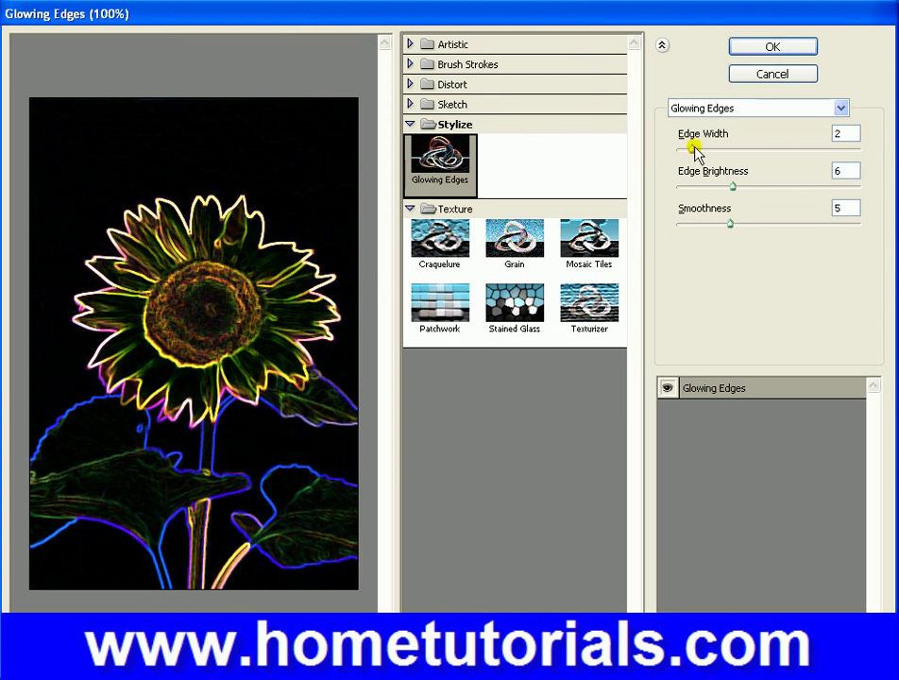
pyautogui.moveTo(761, 187); pyautogui.dragTo(722, 190)
pyautogui.click(764, 230)
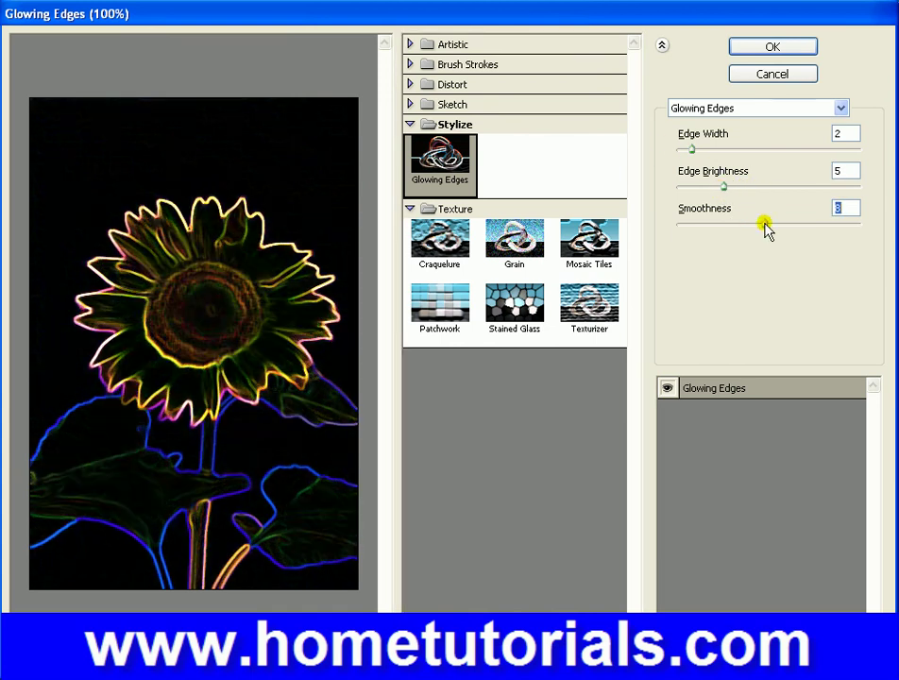
pyautogui.click(709, 227)
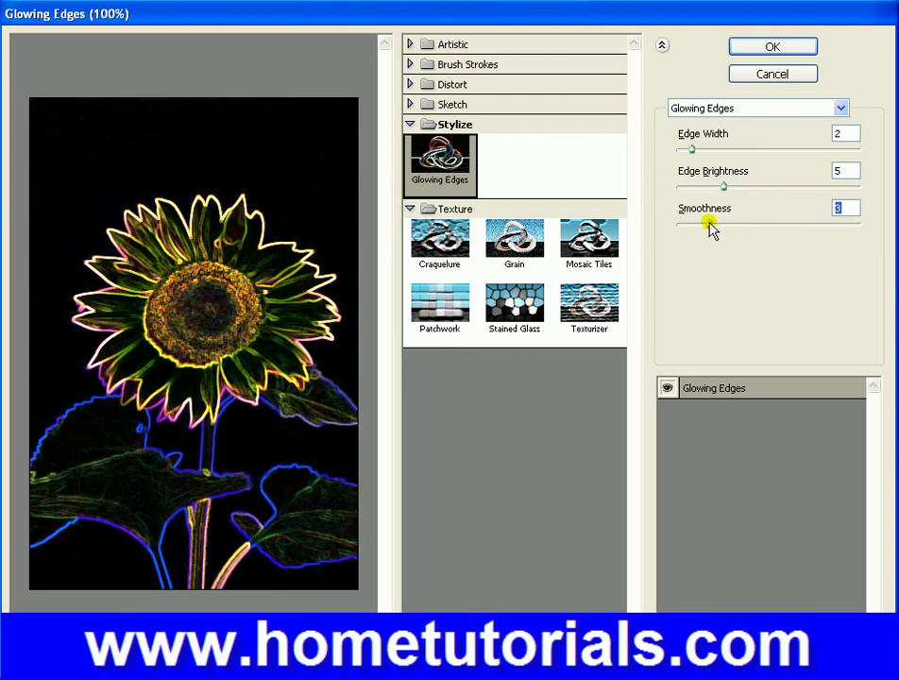
pyautogui.moveTo(709, 226); pyautogui.dragTo(693, 230)
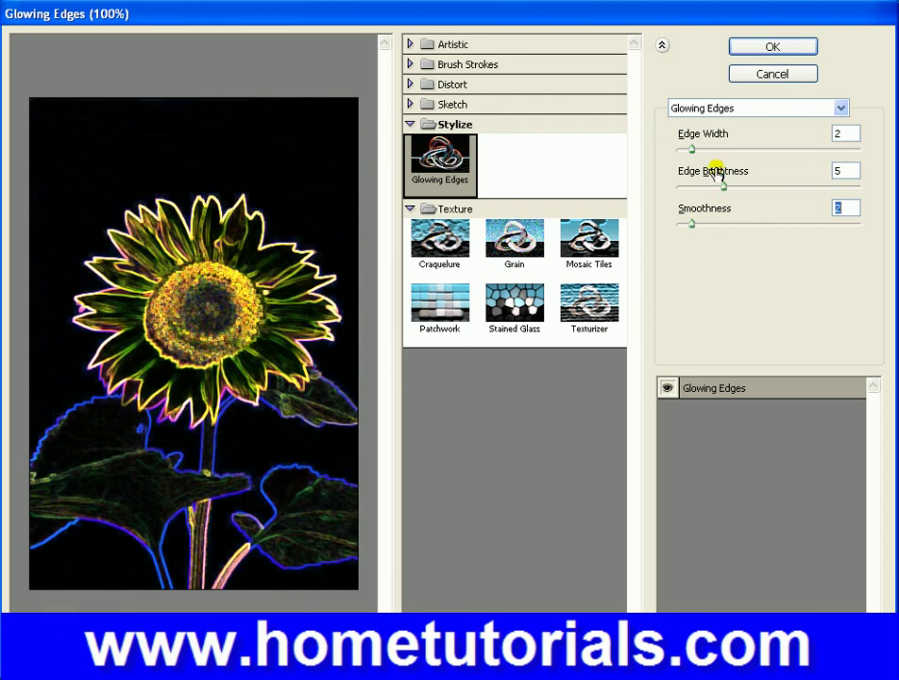
pyautogui.click(735, 109)
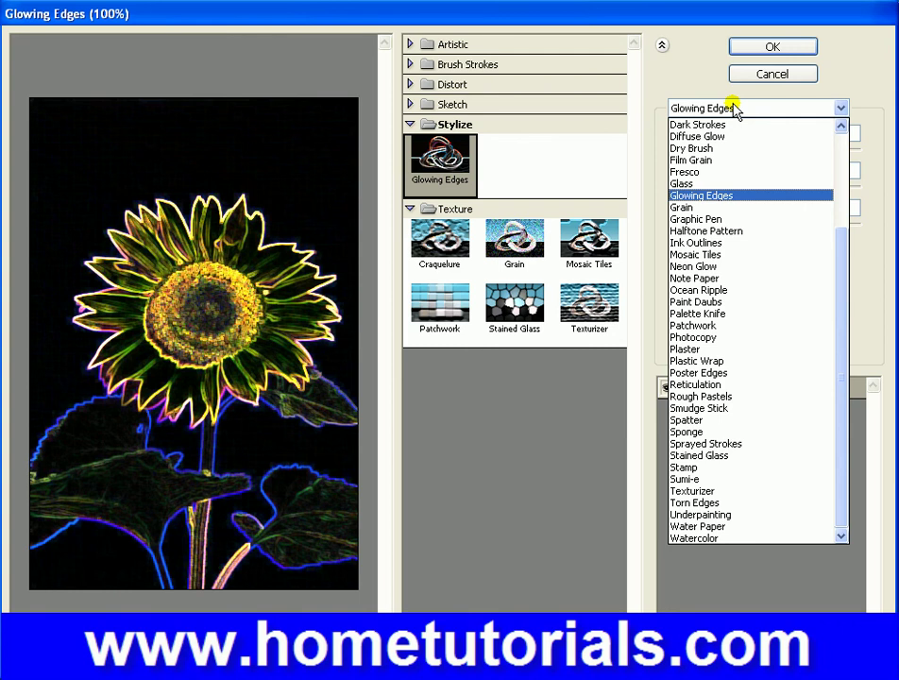
pyautogui.click(735, 110)
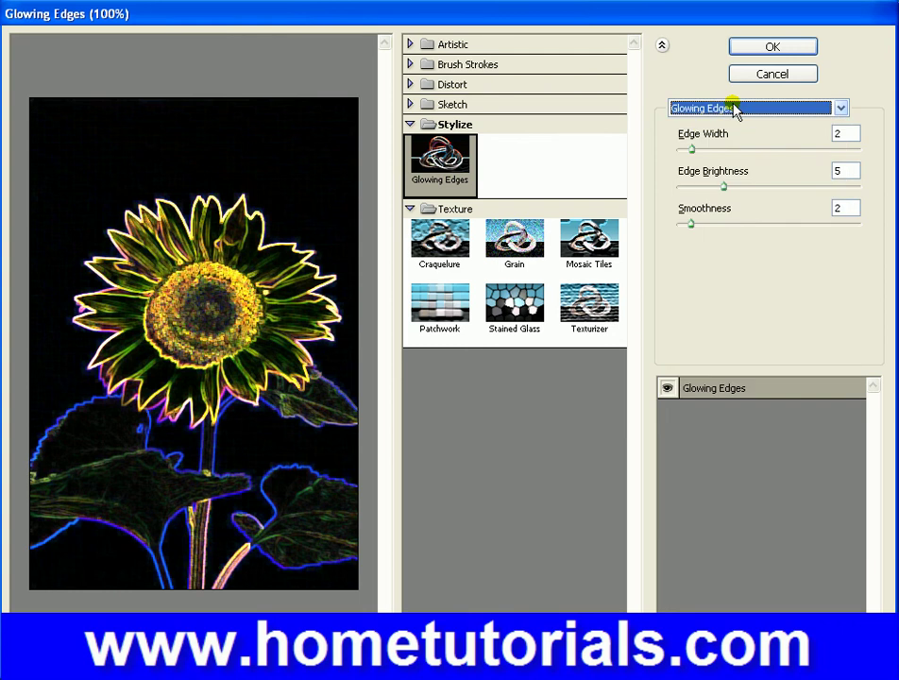